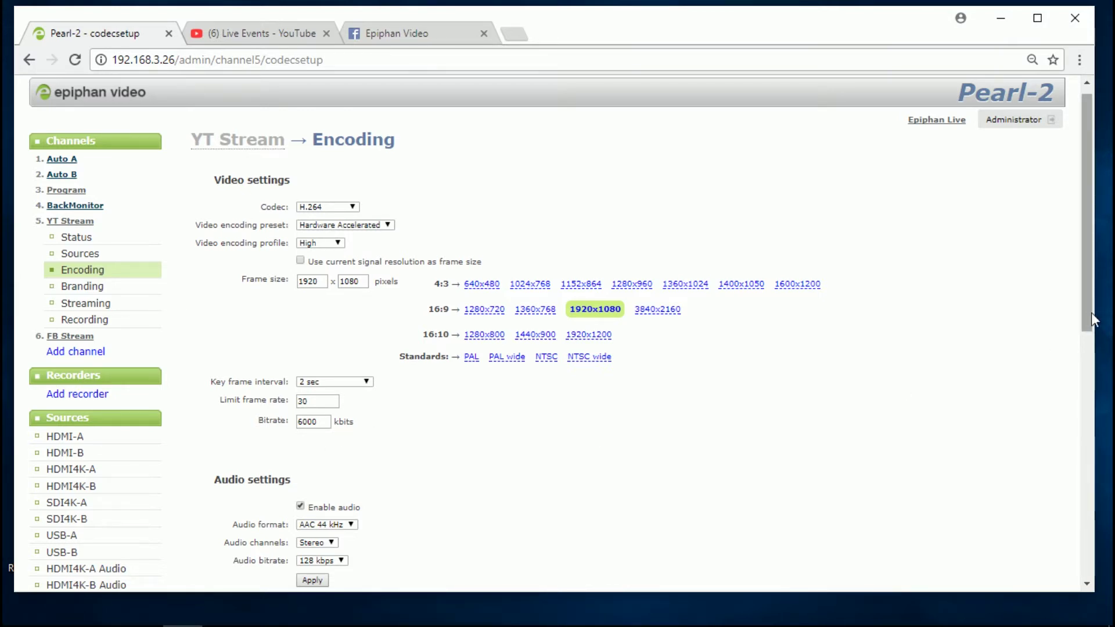
Step: Apply the YT Stream encoding (H.264, 1920x1080, 30 fps, 6000 kbit/s)
{"action": "left_click_drag", "start_coordinate": [1091, 313], "coordinate": [1092, 348]}
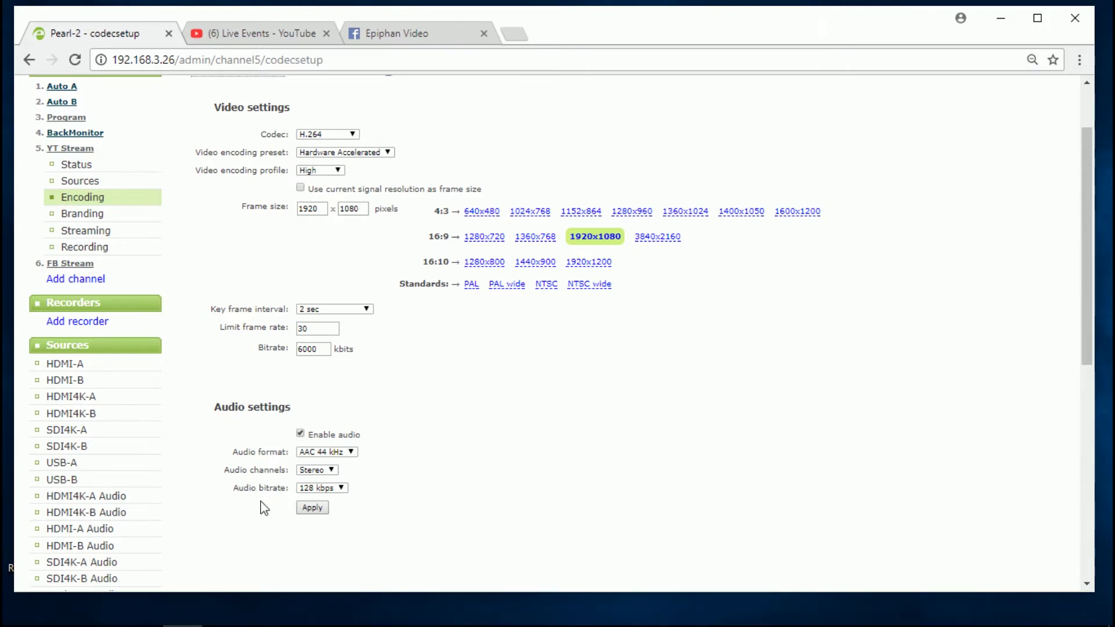
{"action": "left_click", "coordinate": [312, 510]}
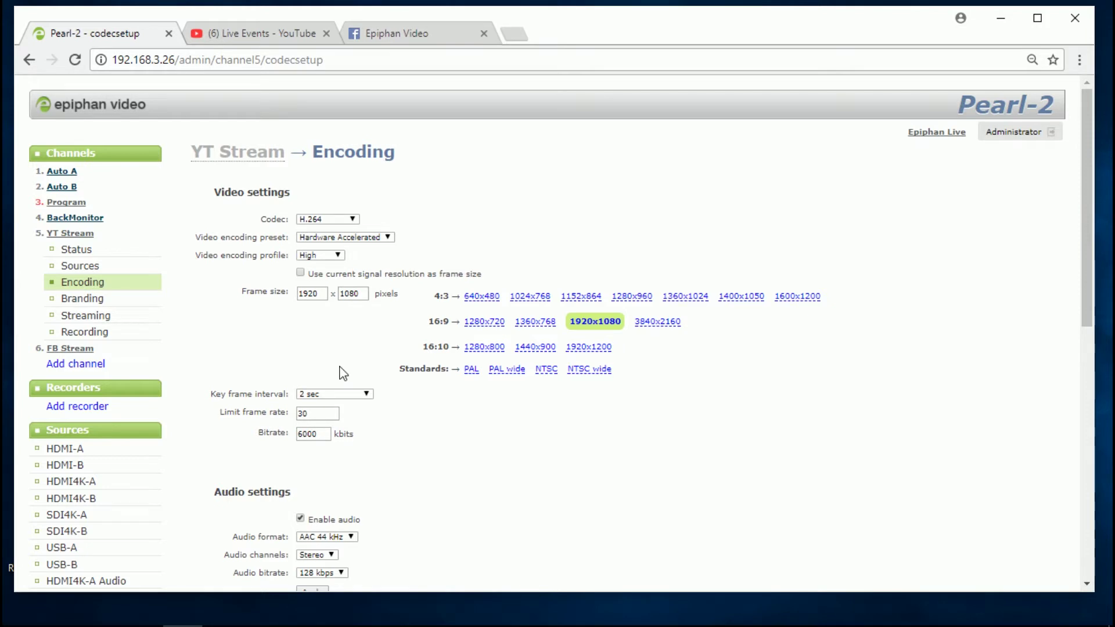
{"action": "left_click", "coordinate": [71, 317]}
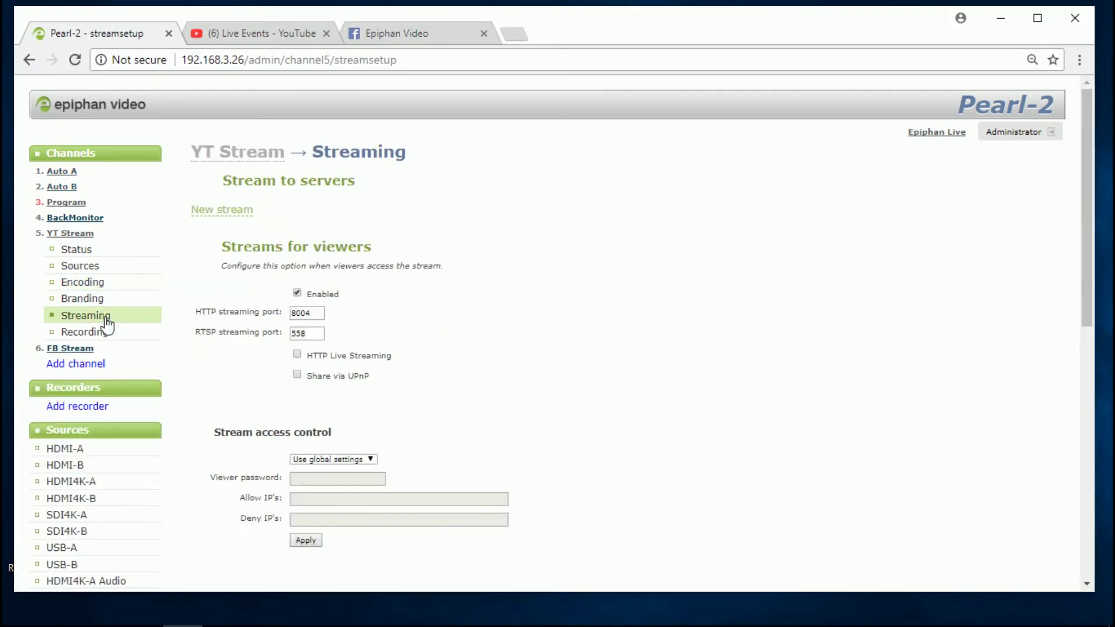
Step: Add an RTMP push stream, Stream 1, to YT Stream's streaming settings
{"action": "left_click", "coordinate": [232, 212]}
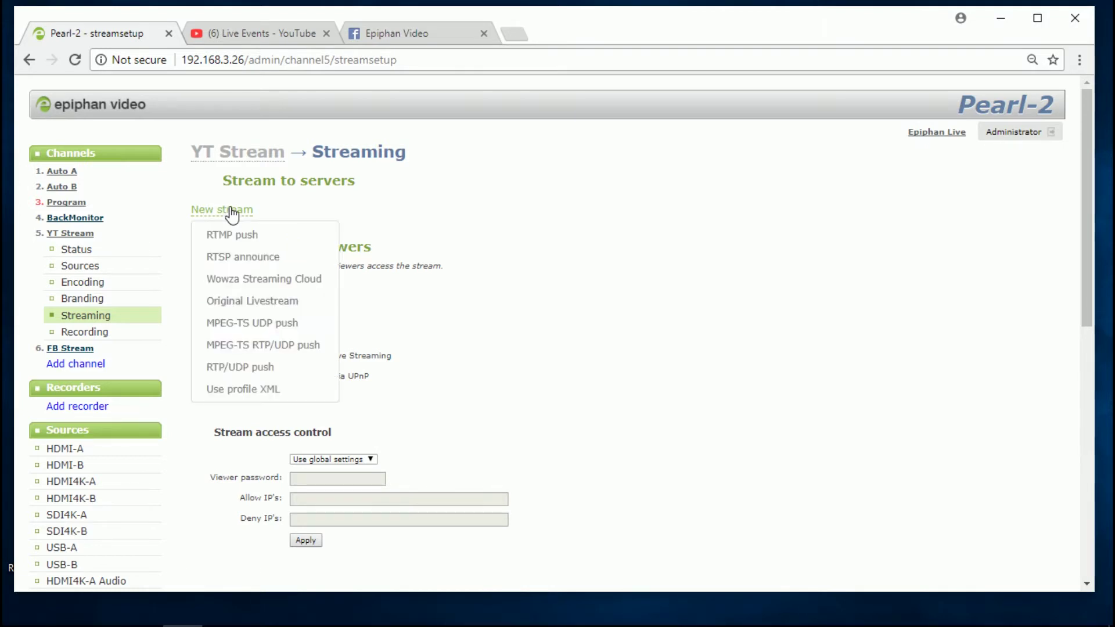
{"action": "left_click", "coordinate": [265, 235]}
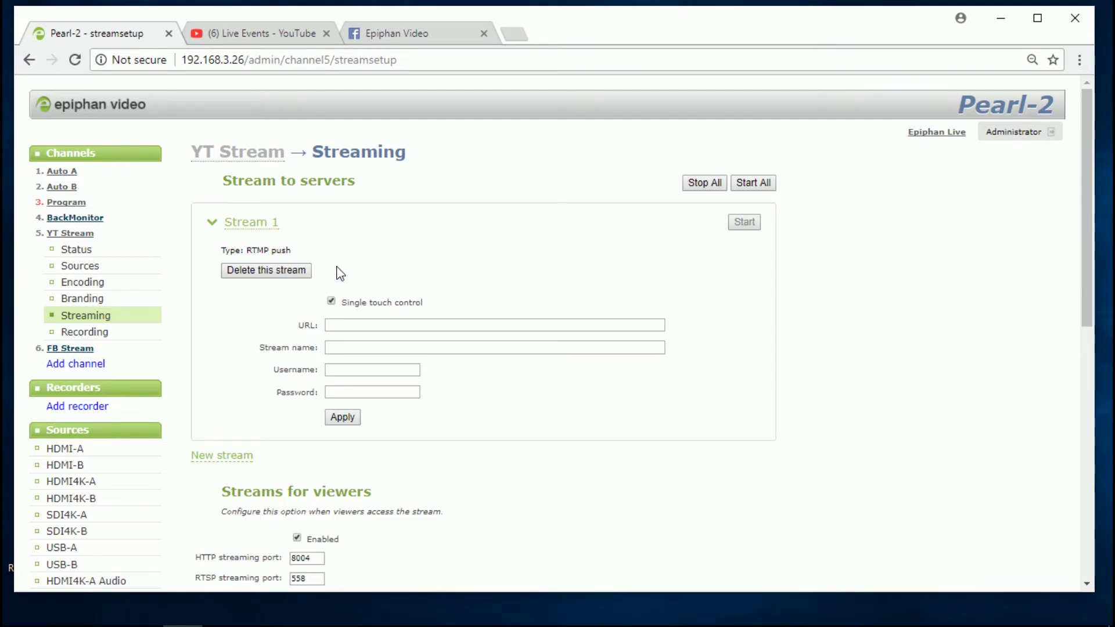
{"action": "left_click", "coordinate": [334, 325]}
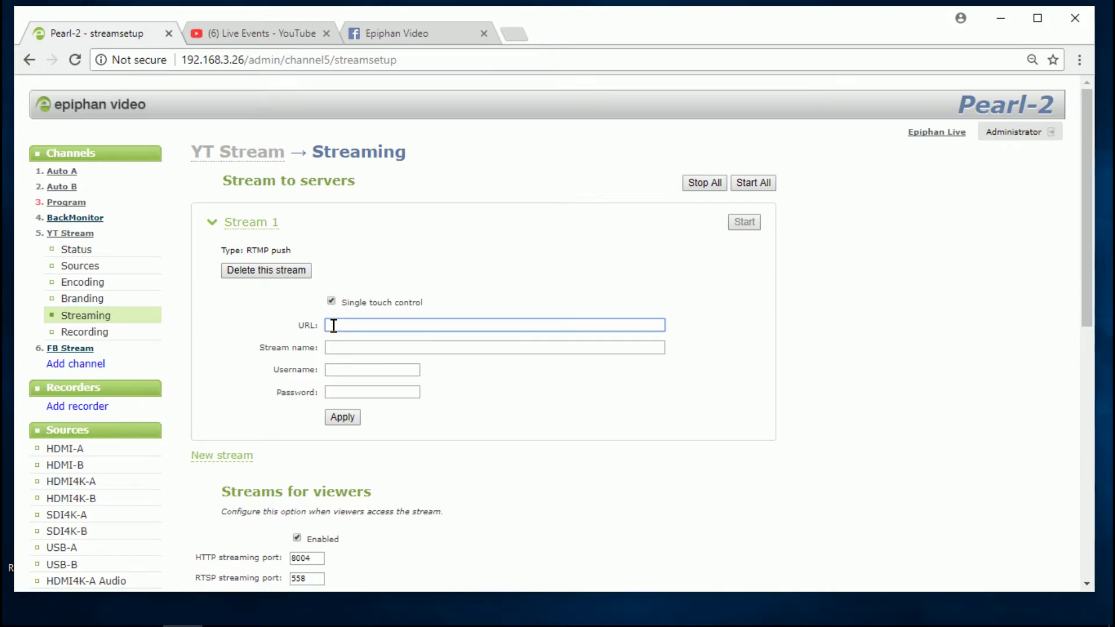
Step: Copy the stream name from the Epiphan U: My stream1 event's YouTube ingestion settings
{"action": "left_click", "coordinate": [266, 33]}
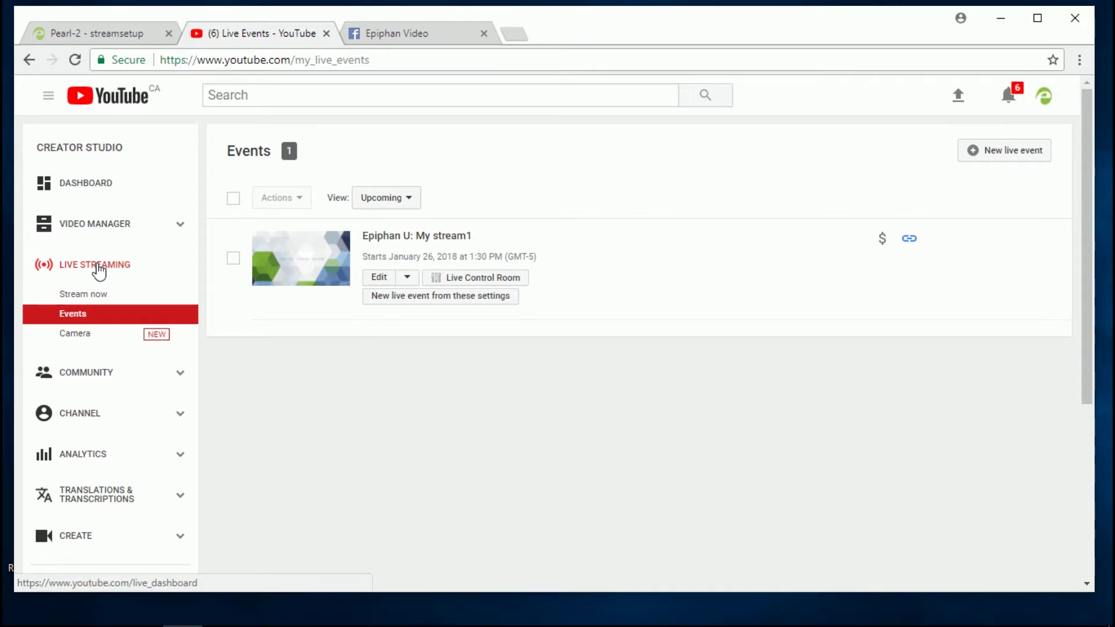
{"action": "left_click", "coordinate": [379, 277]}
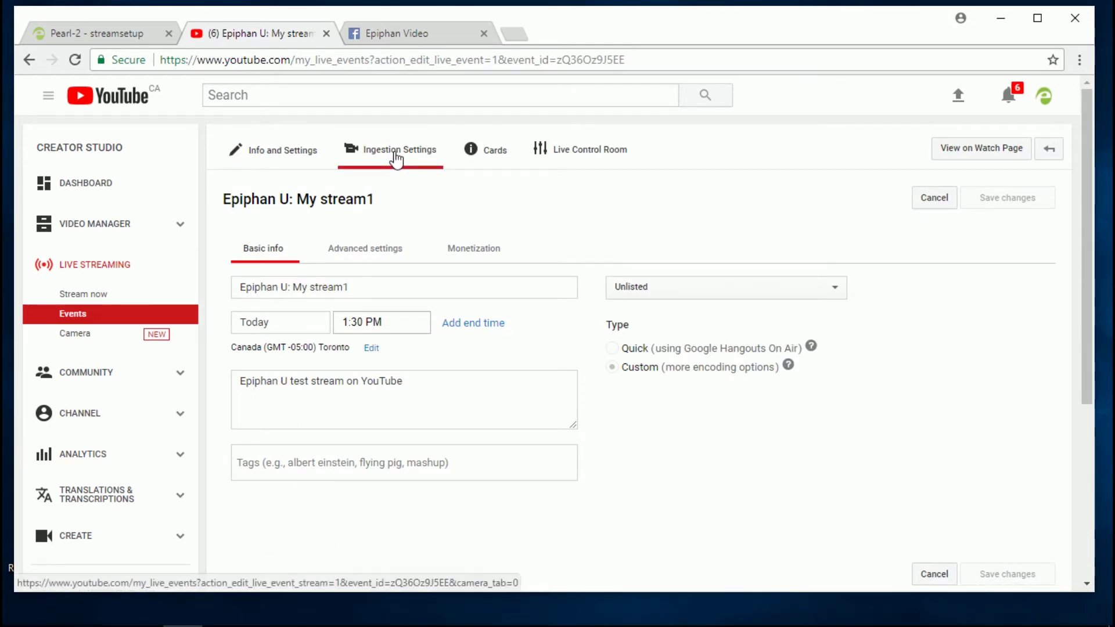
{"action": "left_click", "coordinate": [396, 158]}
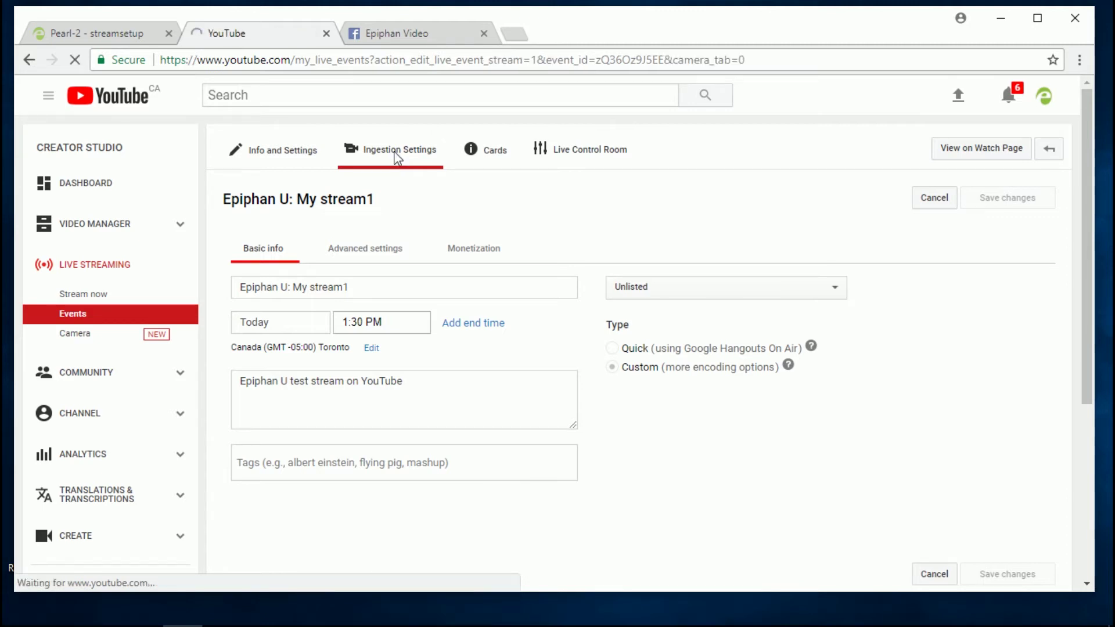
{"action": "scroll", "coordinate": [1028, 195], "scroll_direction": "down", "scroll_amount": 1}
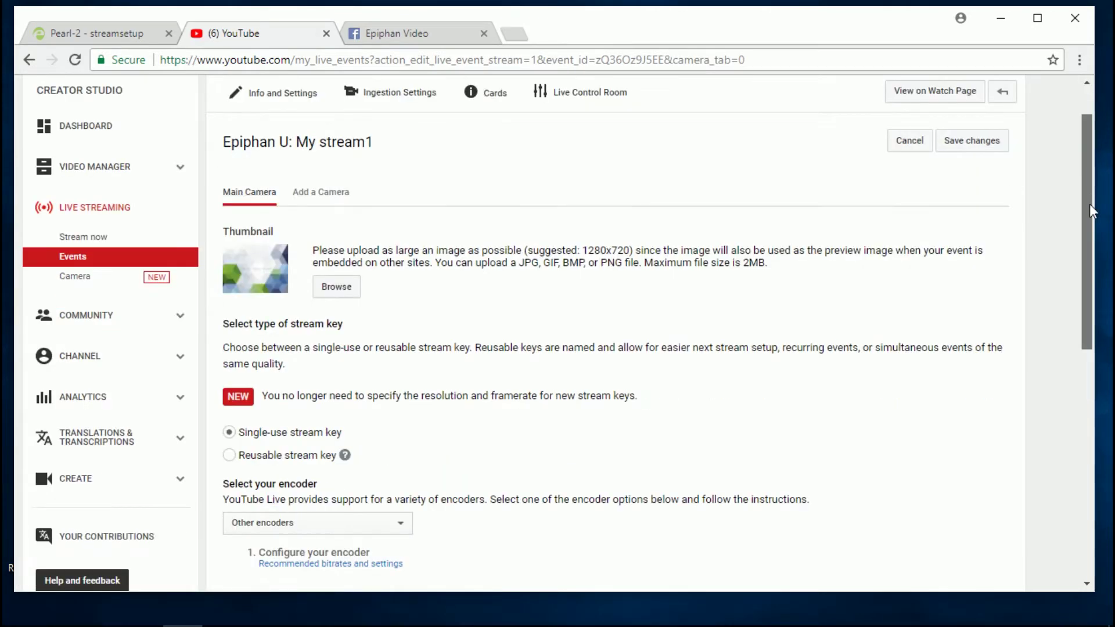
{"action": "left_click_drag", "start_coordinate": [1090, 204], "coordinate": [1103, 361]}
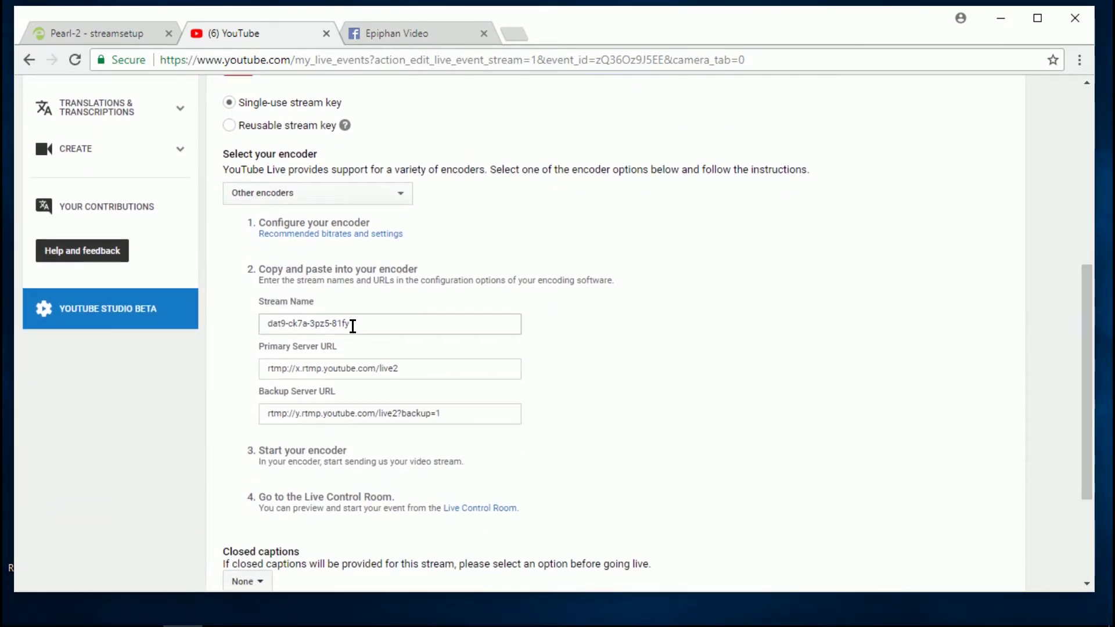
{"action": "left_click_drag", "start_coordinate": [357, 326], "coordinate": [268, 320]}
{"action": "key", "text": "ctrl+c"}
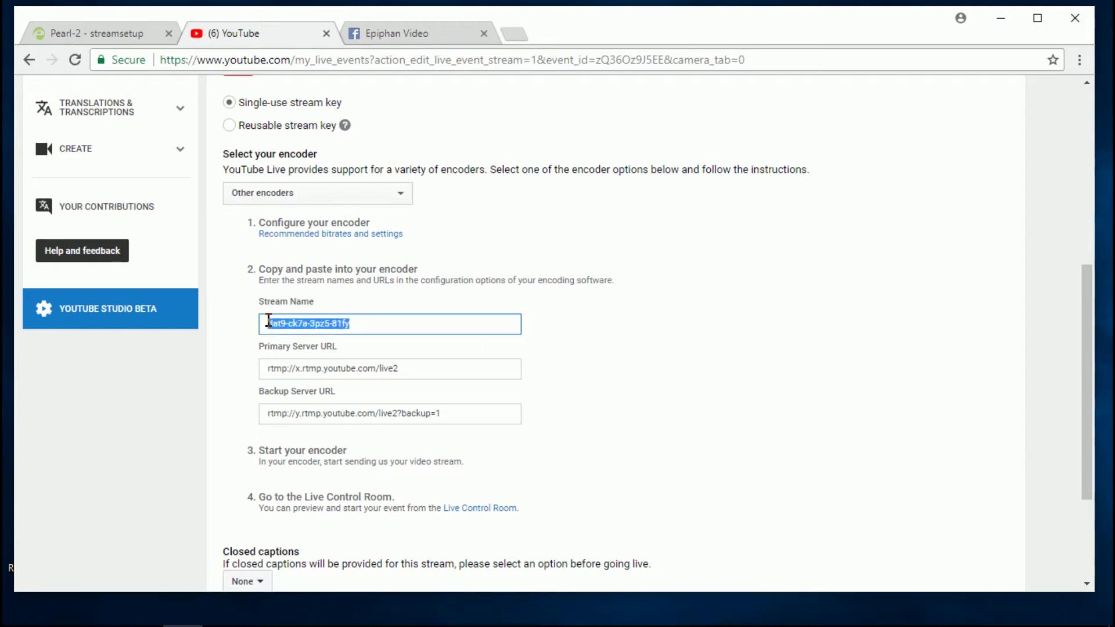
{"action": "left_click", "coordinate": [116, 36]}
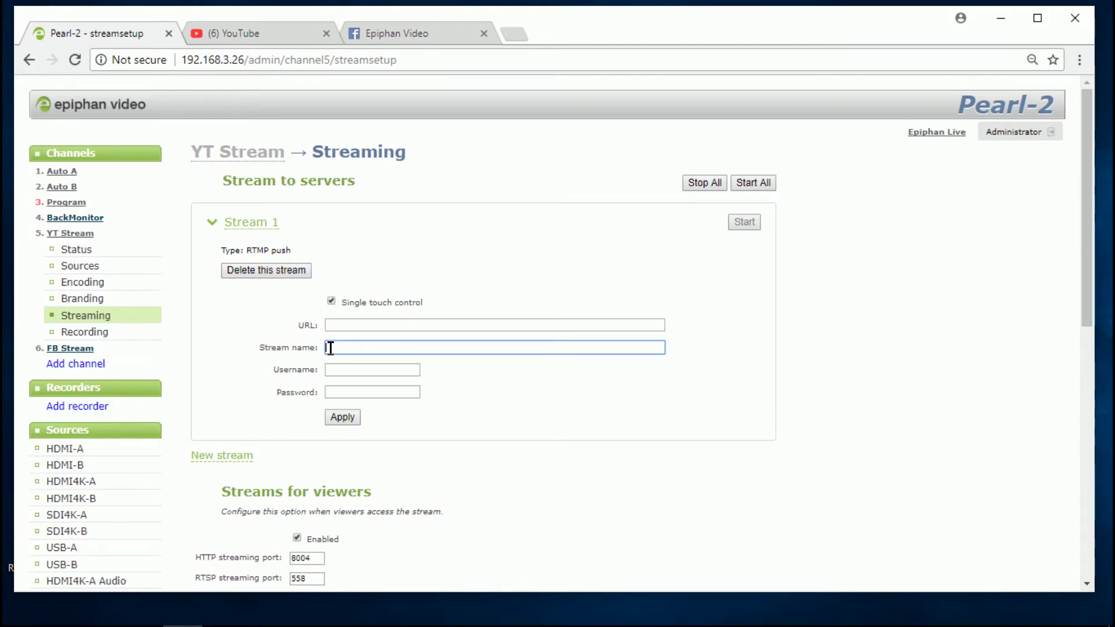
Step: Give Stream 1 YouTube's stream name and rtmp://x.rtmp.youtube.com/live2 URL, and apply
{"action": "key", "text": "ctrl+v"}
{"action": "left_click", "coordinate": [273, 36]}
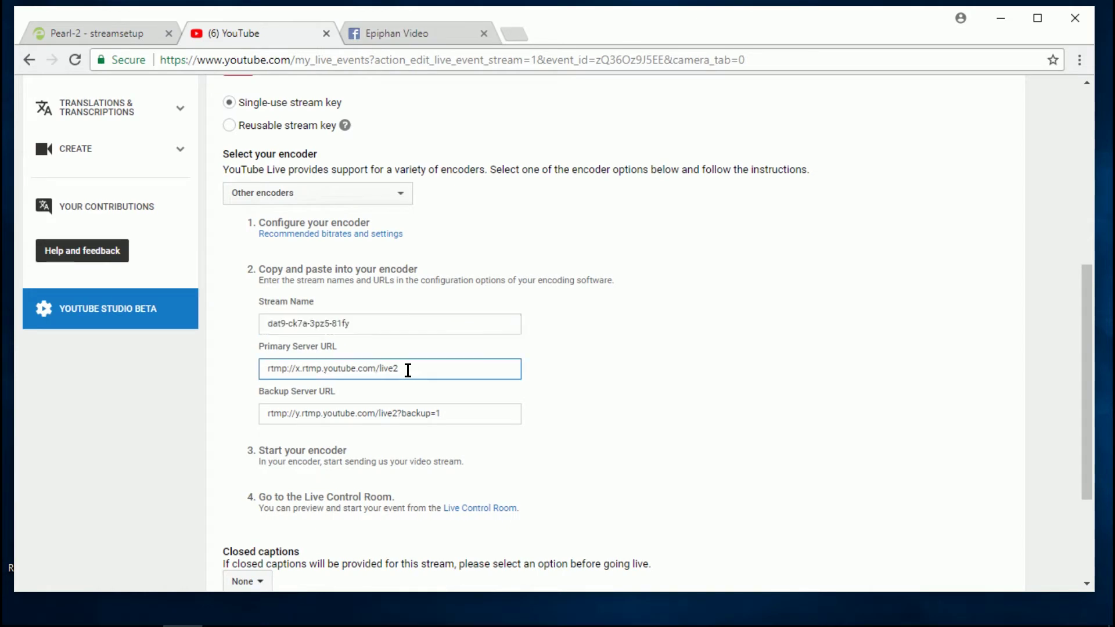
{"action": "left_click_drag", "start_coordinate": [480, 368], "coordinate": [250, 371]}
{"action": "key", "text": "ctrl+c"}
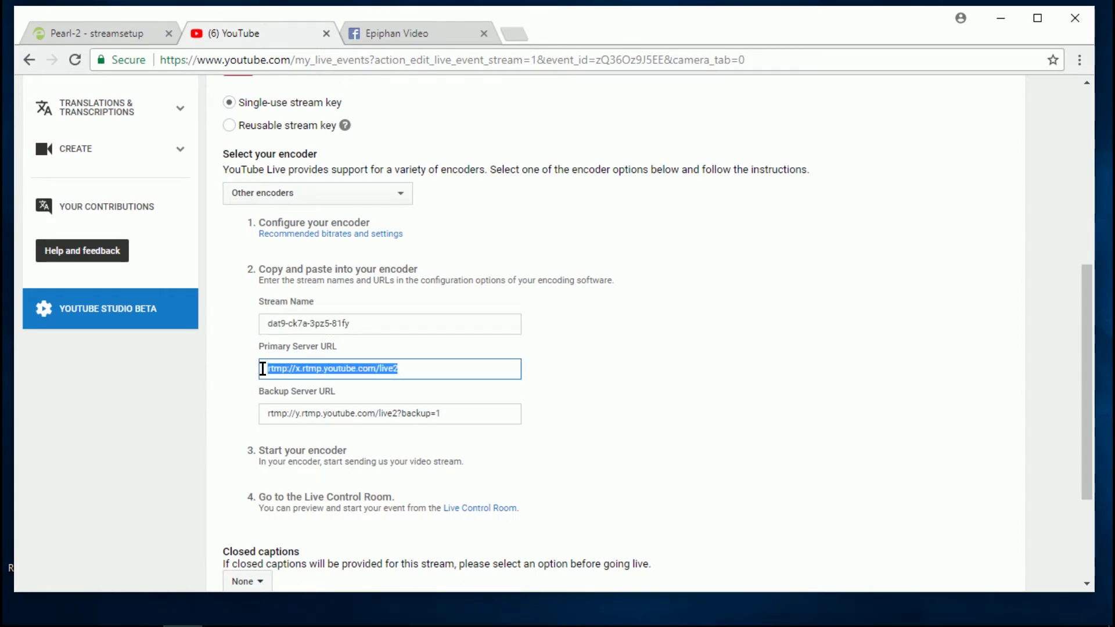
{"action": "left_click", "coordinate": [119, 36]}
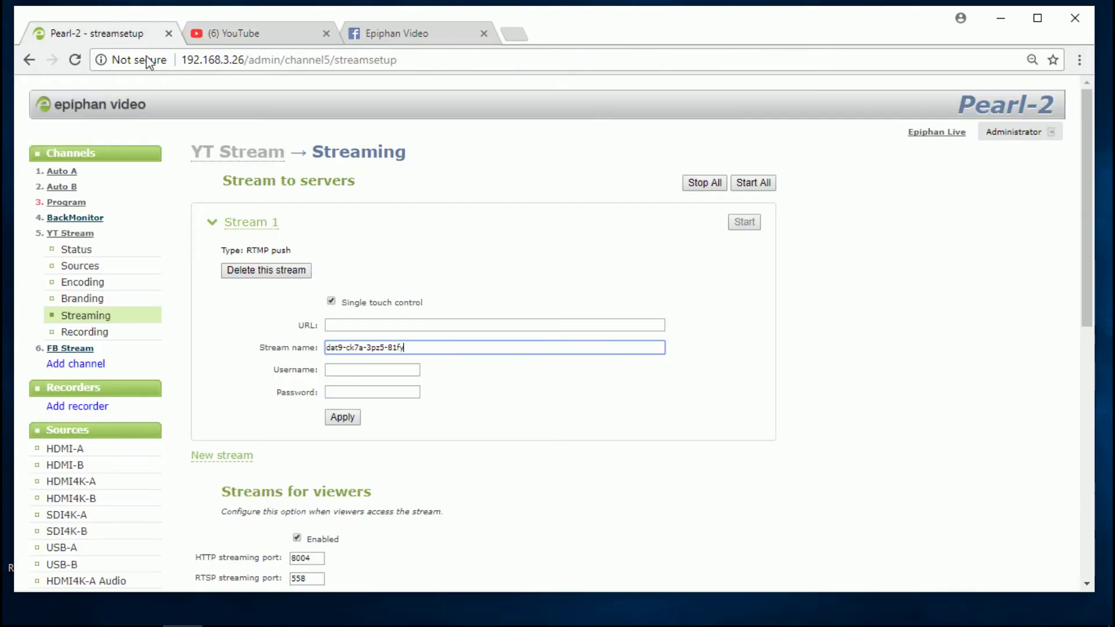
{"action": "left_click", "coordinate": [329, 325]}
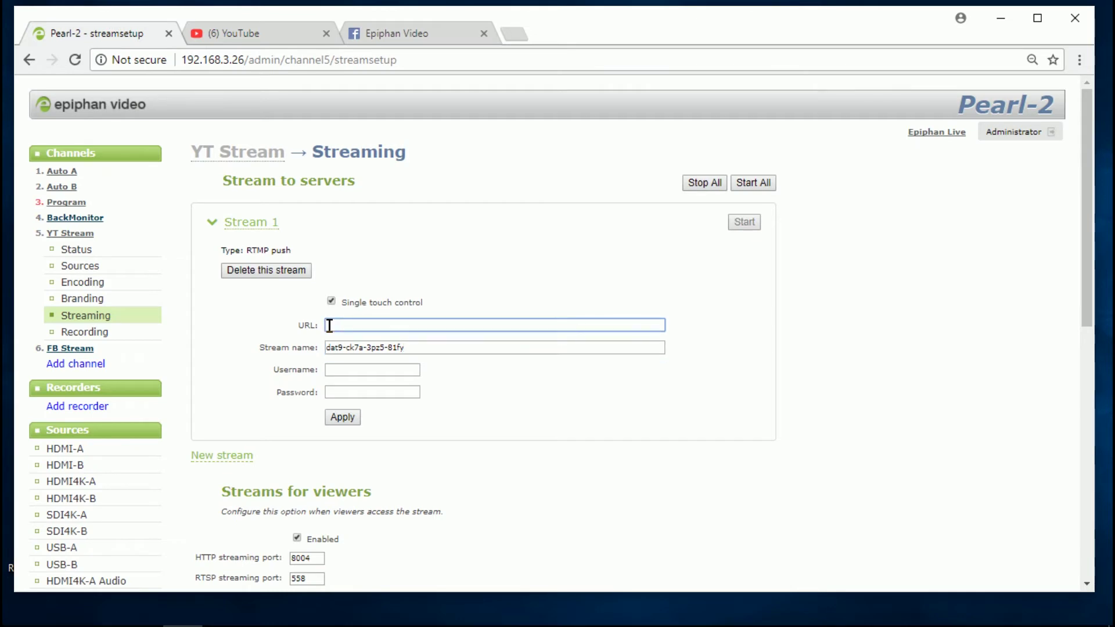
{"action": "key", "text": "ctrl+v"}
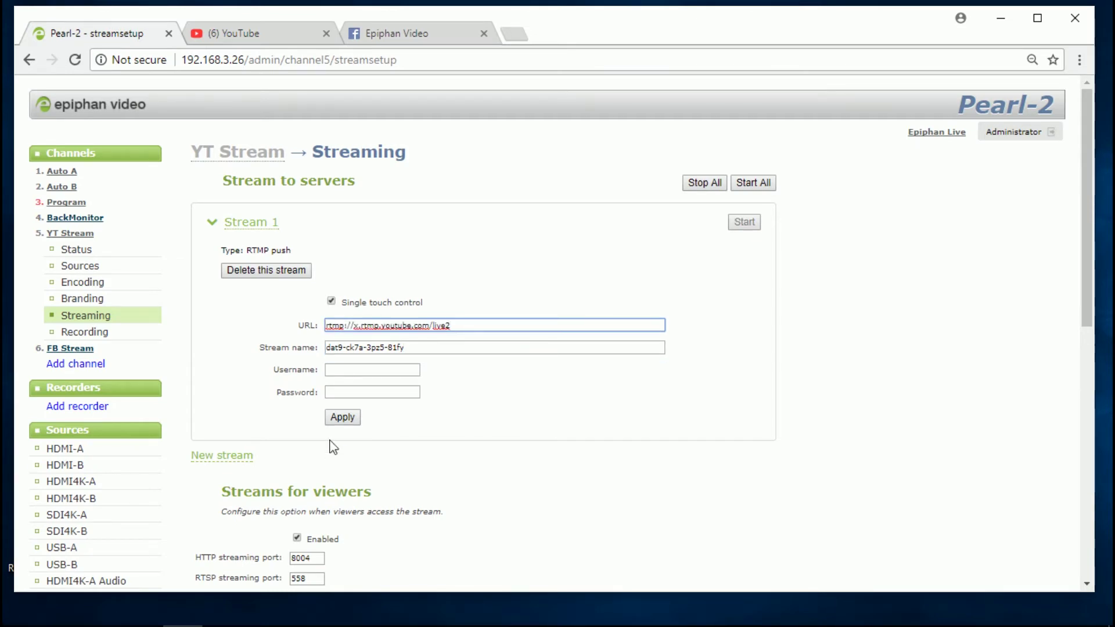
{"action": "left_click", "coordinate": [342, 418]}
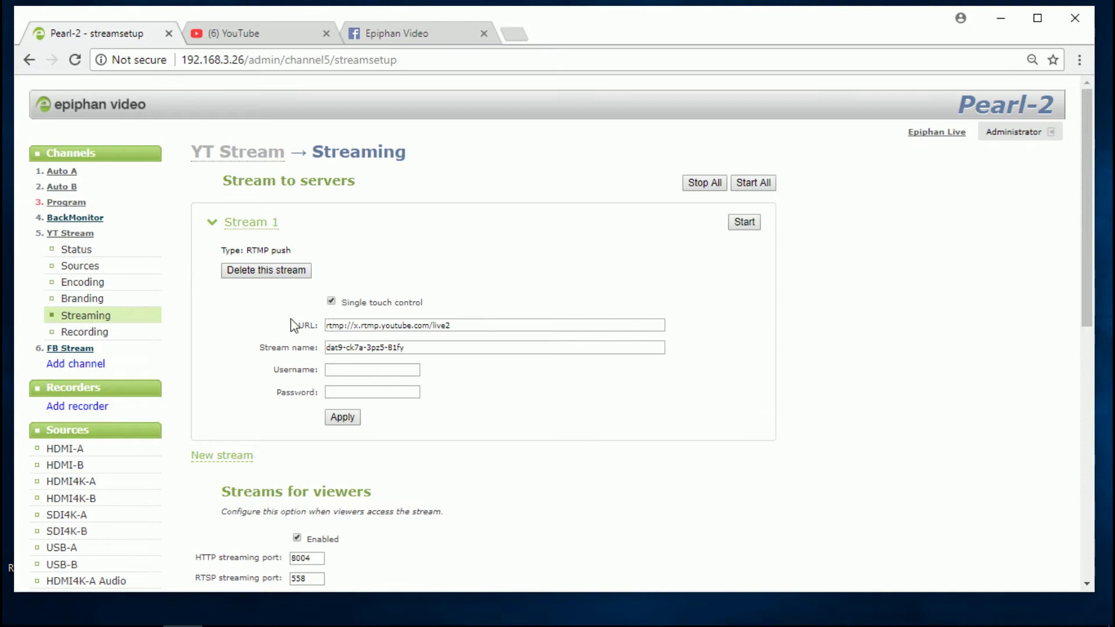
{"action": "left_click", "coordinate": [279, 34]}
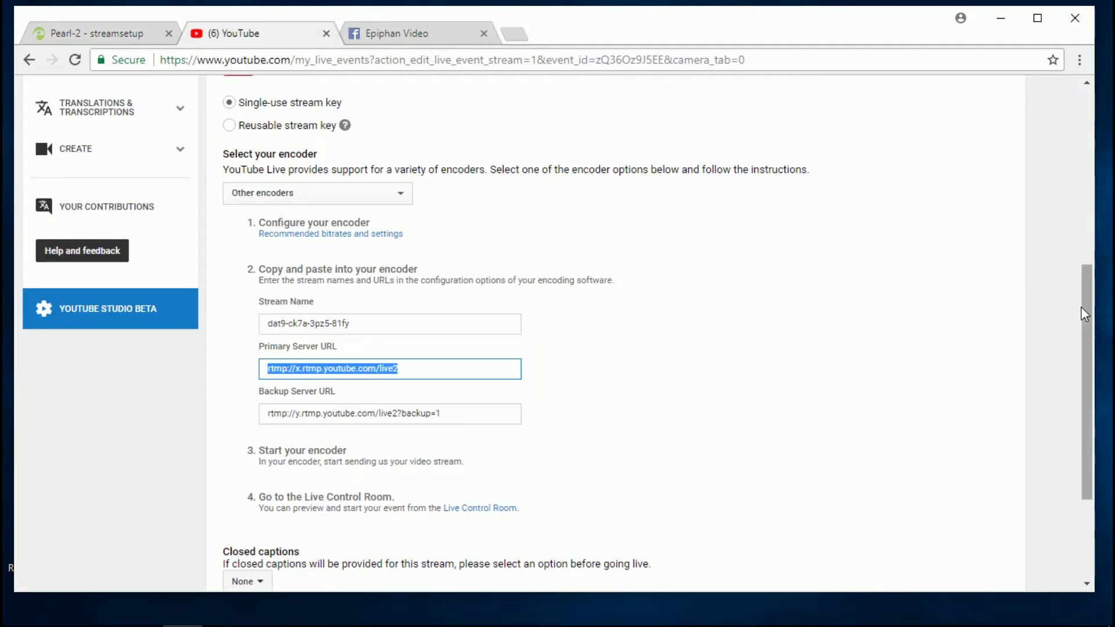
Step: Start Stream 1 pushing the YT Stream channel to YouTube
{"action": "left_click_drag", "start_coordinate": [1089, 321], "coordinate": [1085, 145]}
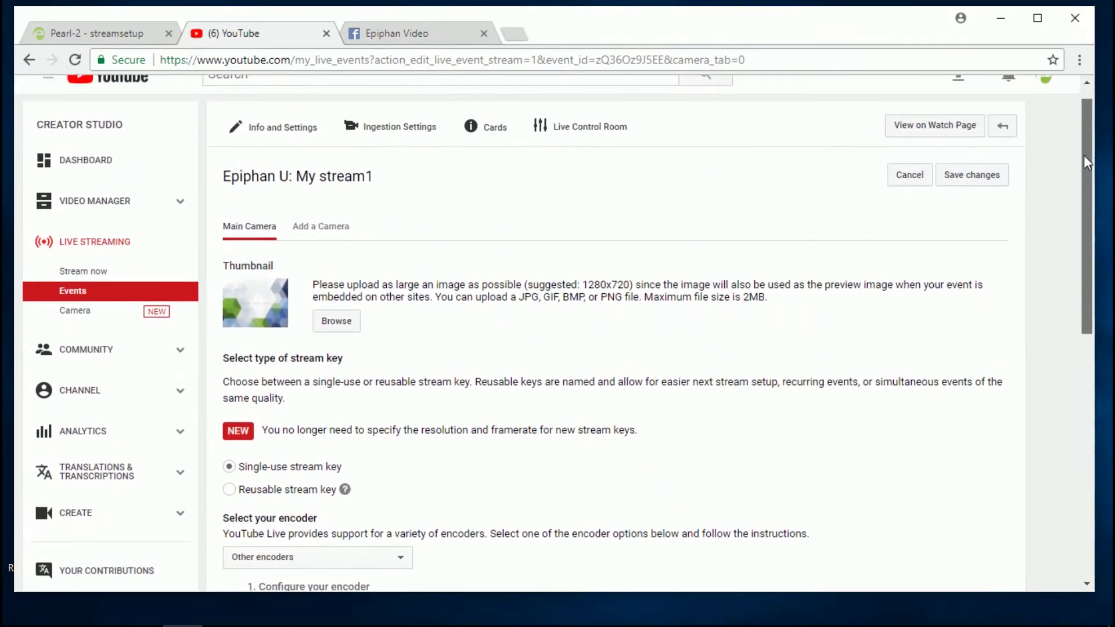
{"action": "left_click", "coordinate": [595, 151]}
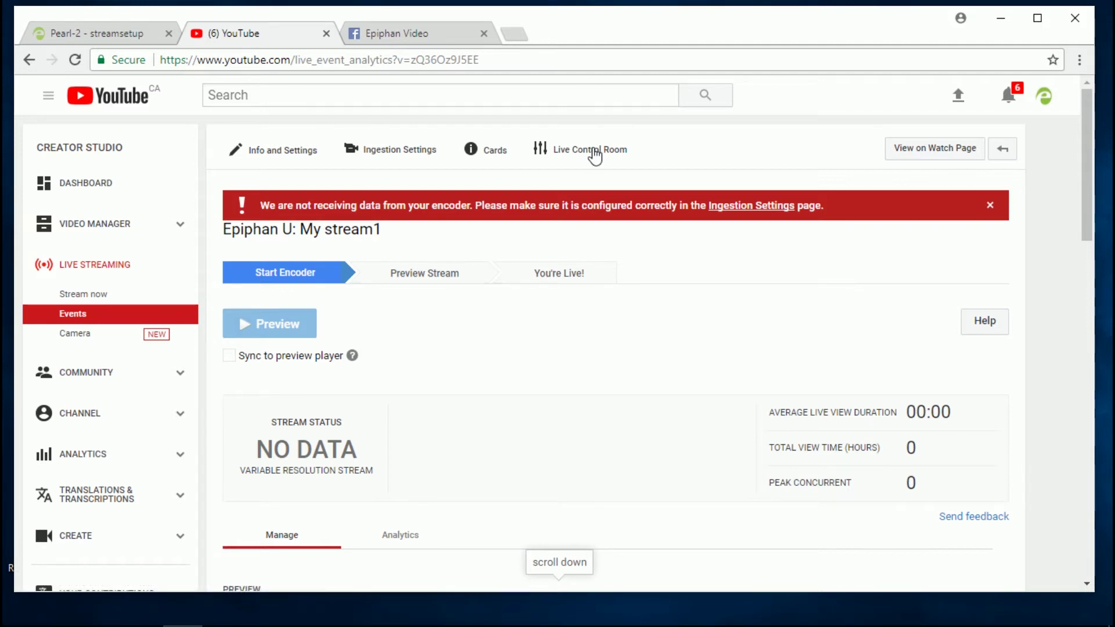
{"action": "left_click", "coordinate": [129, 35]}
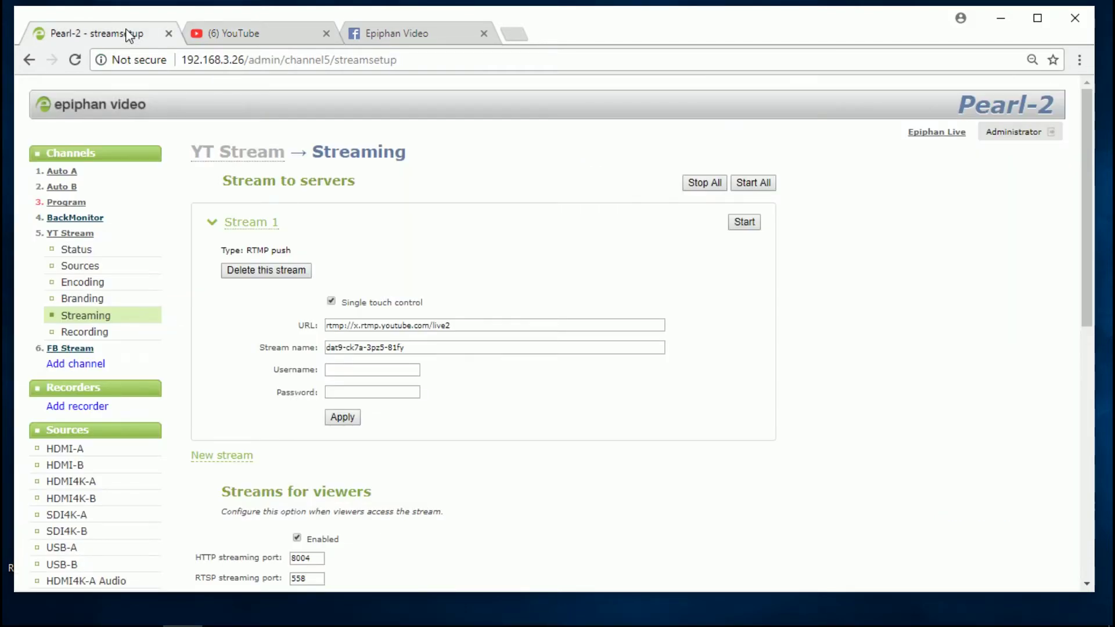
{"action": "left_click", "coordinate": [748, 225]}
{"action": "left_click", "coordinate": [257, 34]}
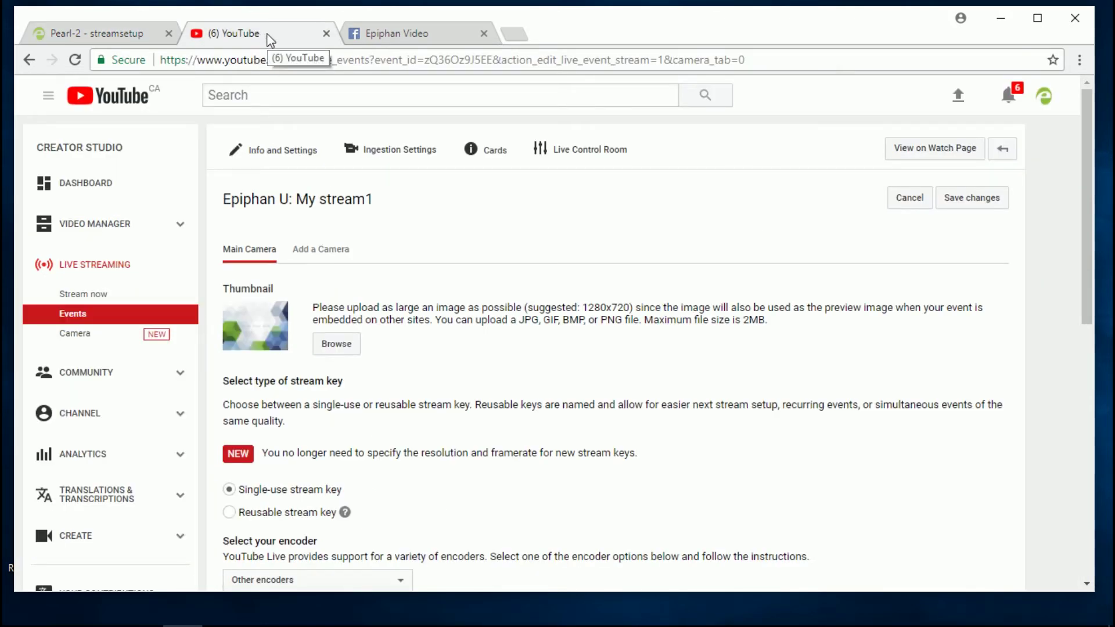
Step: Play the Live Control Room preview and confirm GOOD stream health
{"action": "left_click", "coordinate": [582, 154]}
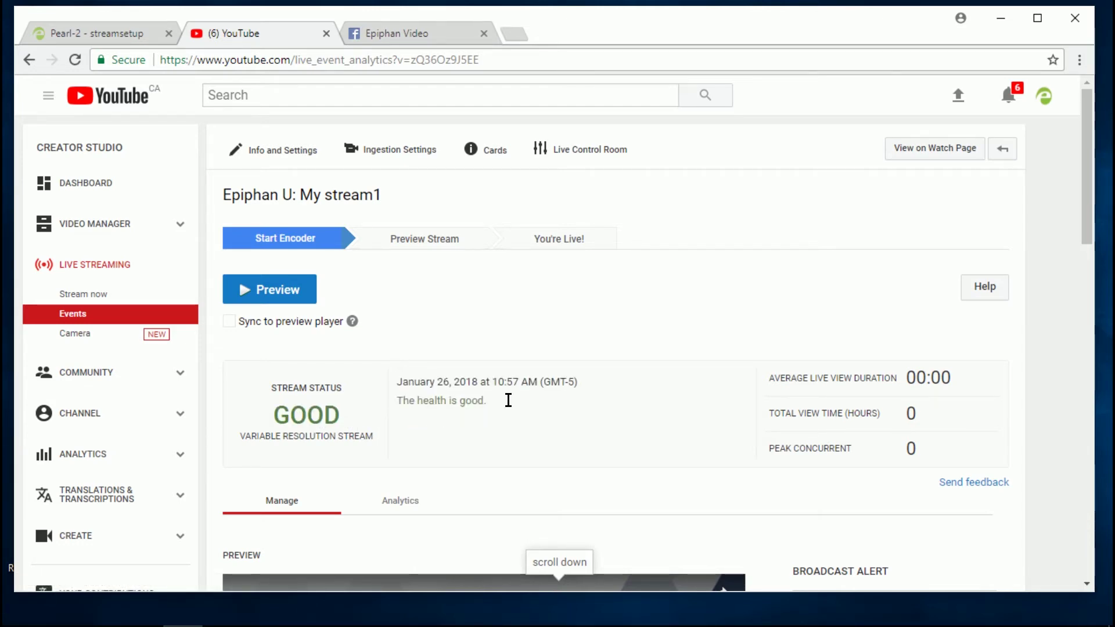
{"action": "left_click_drag", "start_coordinate": [1089, 154], "coordinate": [1078, 291]}
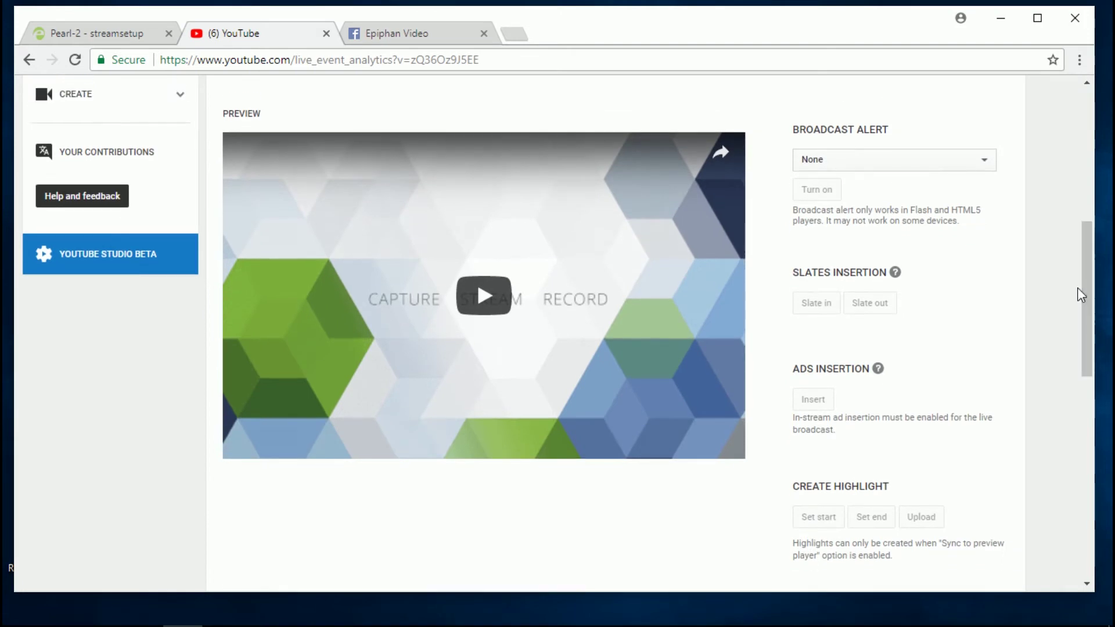
{"action": "left_click", "coordinate": [482, 295]}
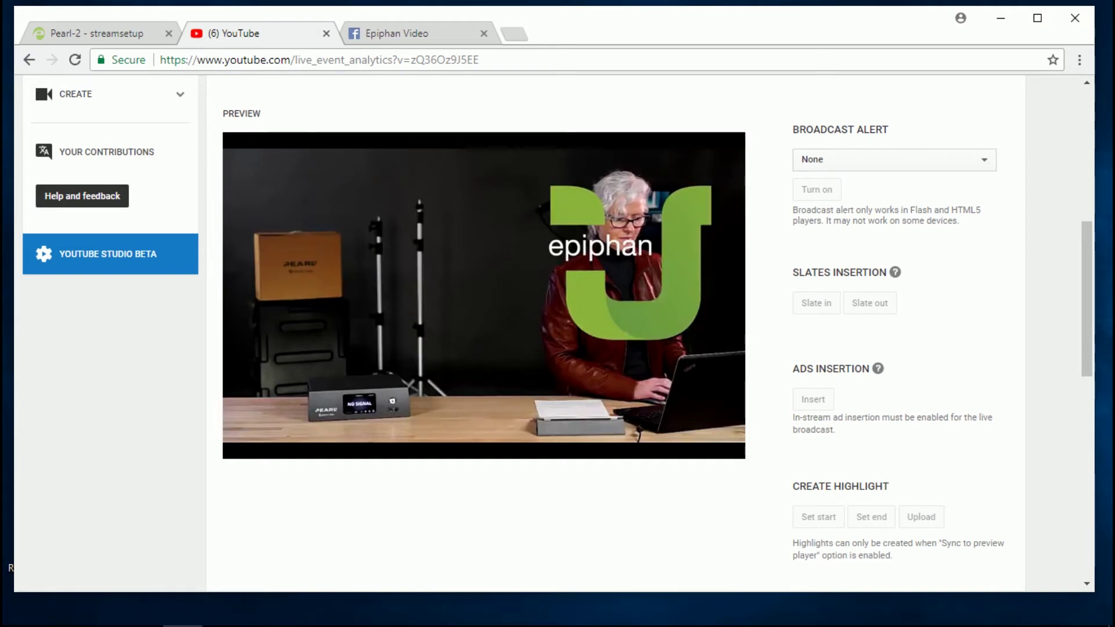
{"action": "mouse_move", "coordinate": [526, 335]}
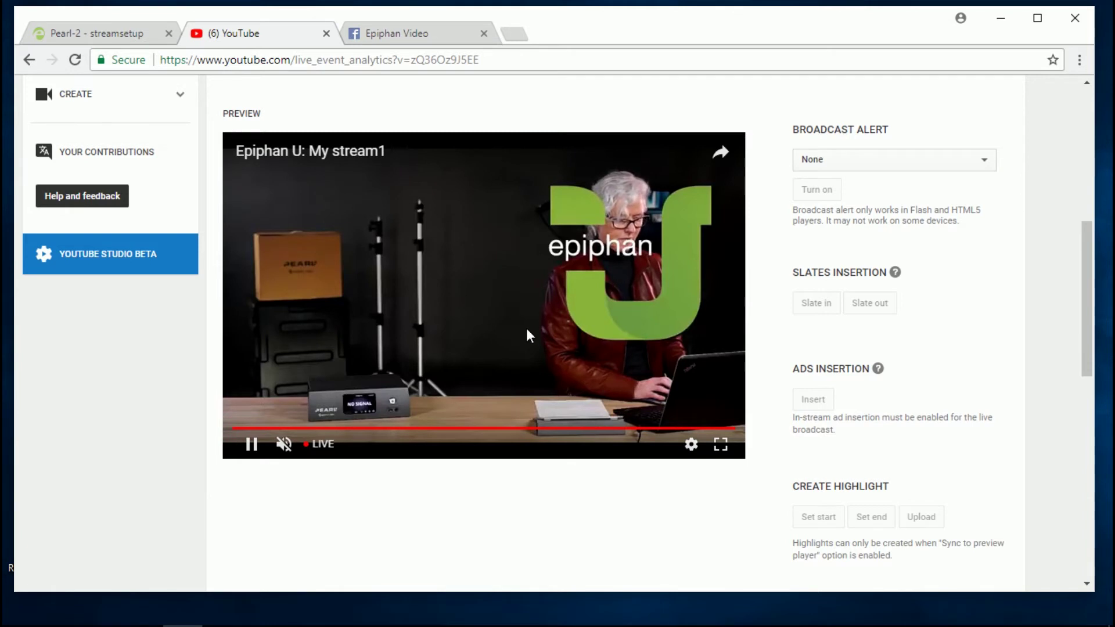
{"action": "scroll", "coordinate": [1087, 324], "scroll_direction": "up", "scroll_amount": 1}
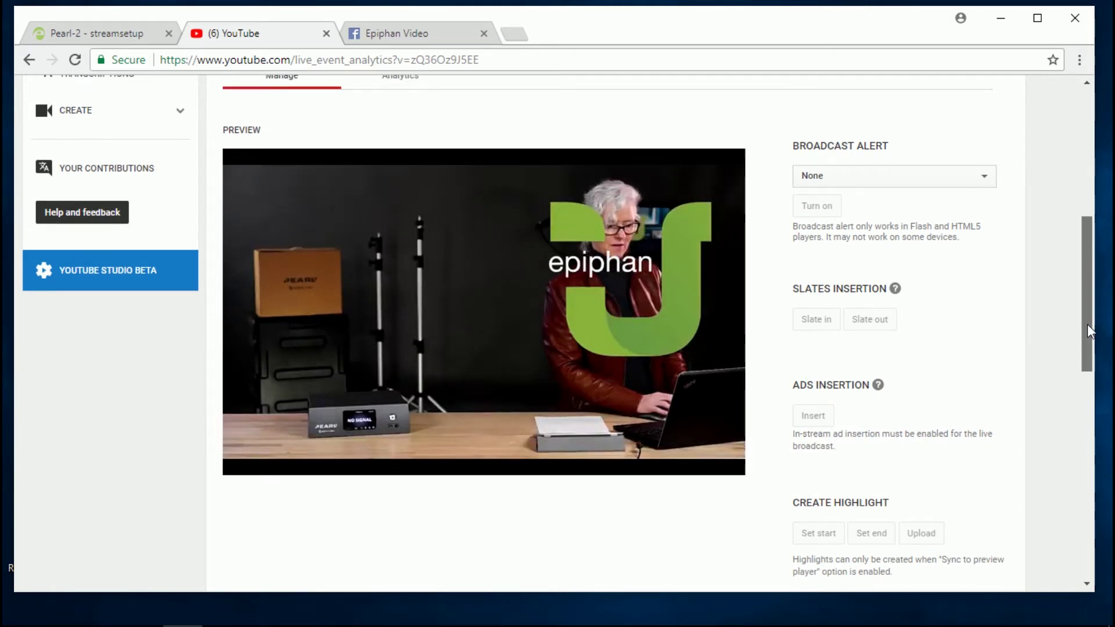
{"action": "left_click_drag", "start_coordinate": [1087, 325], "coordinate": [1094, 154]}
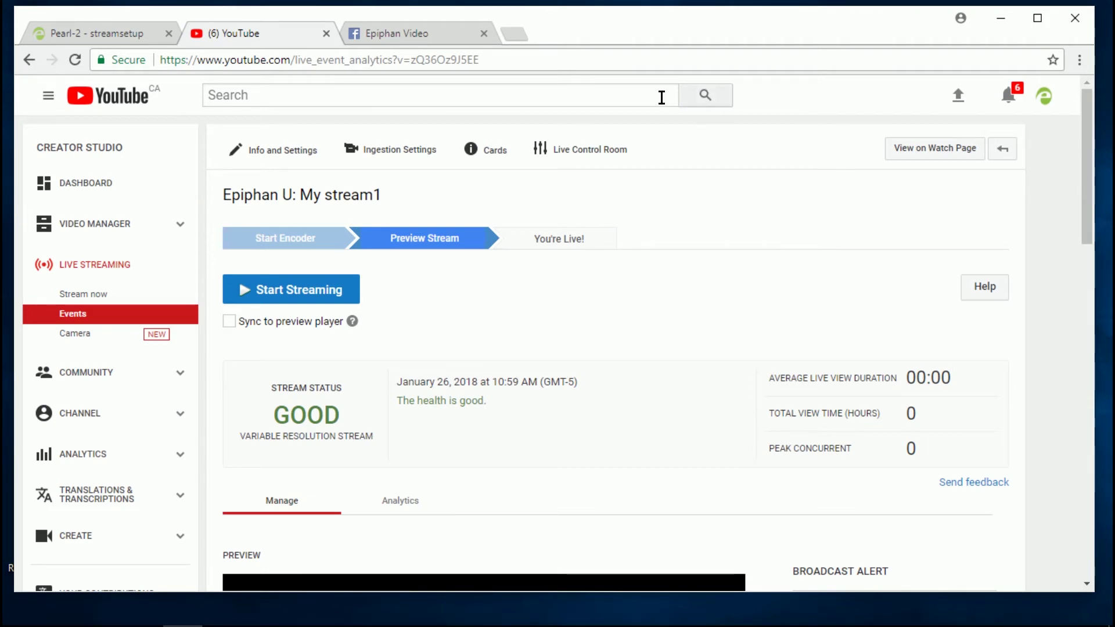
{"action": "left_click", "coordinate": [145, 29]}
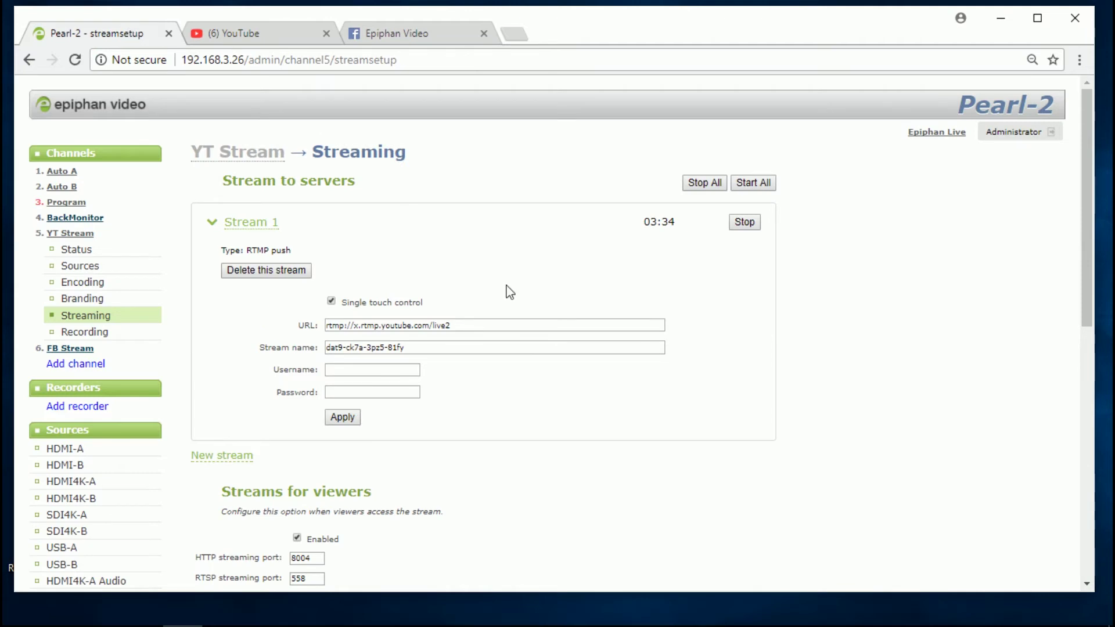
Step: Stop Stream 1's push to YouTube on the YT Stream channel
{"action": "left_click", "coordinate": [743, 224]}
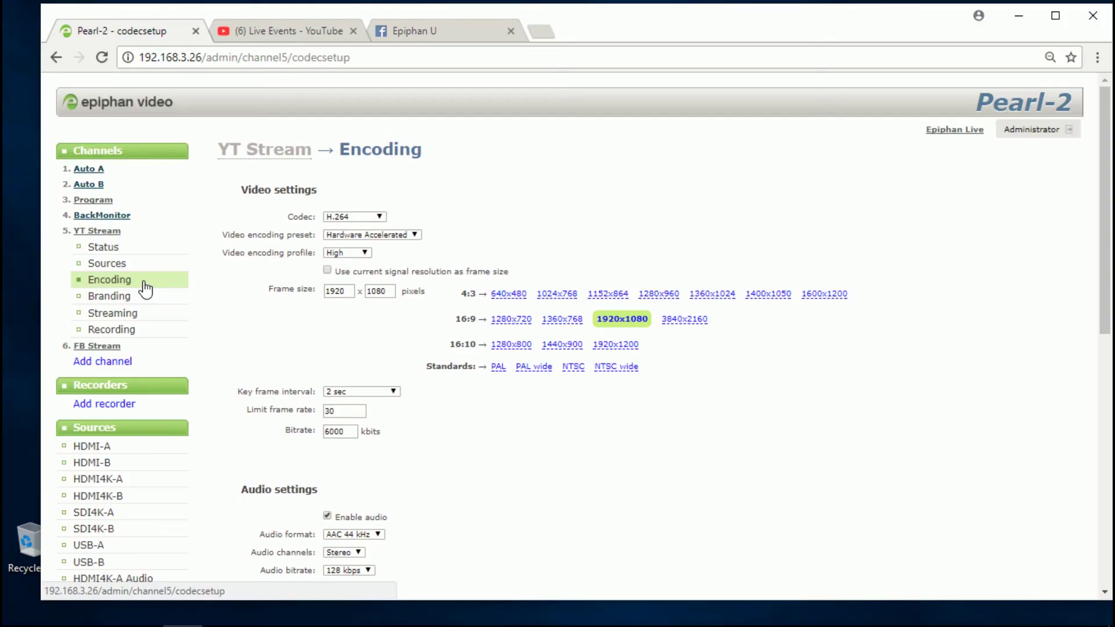
Step: Set FB Stream video to 1280x720, 2-second key frames and 4000 kbps bitrate
{"action": "left_click", "coordinate": [107, 347]}
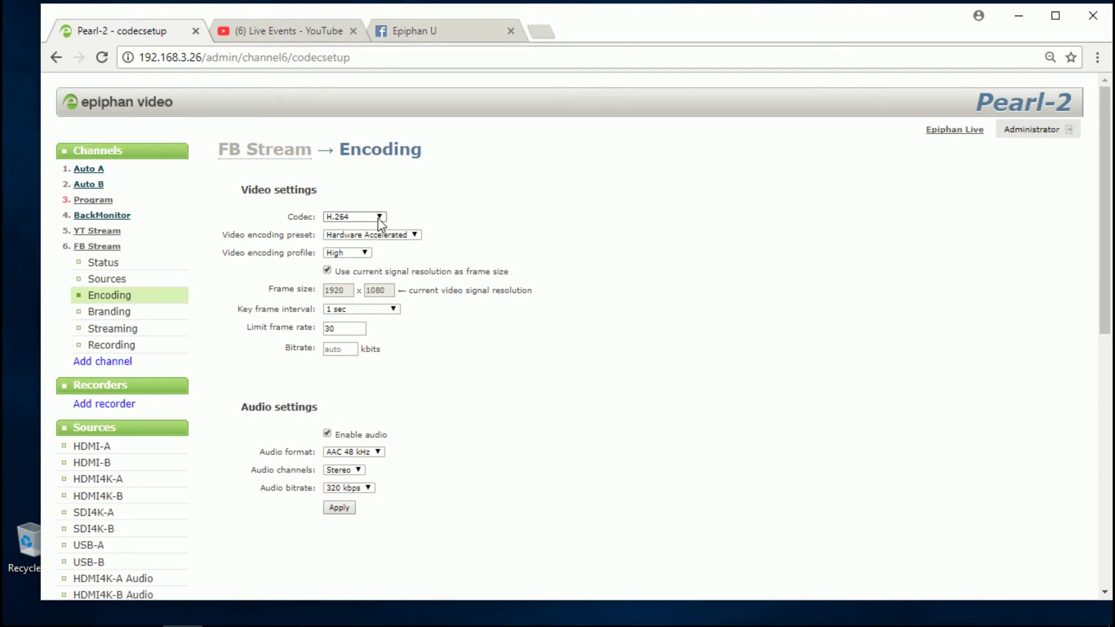
{"action": "left_click", "coordinate": [326, 270]}
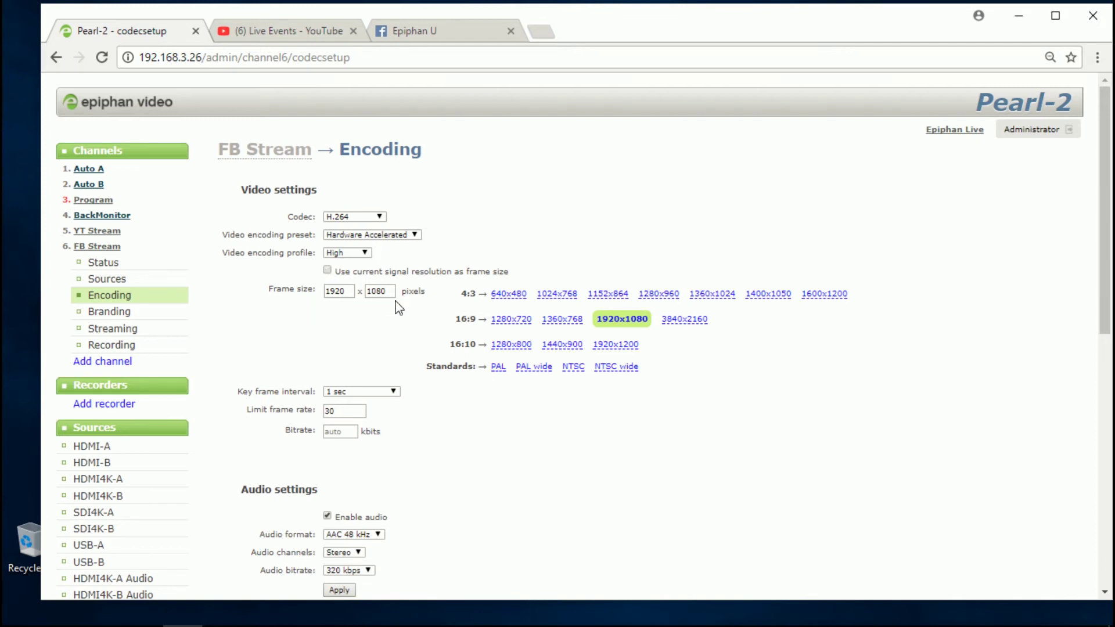
{"action": "left_click", "coordinate": [514, 325]}
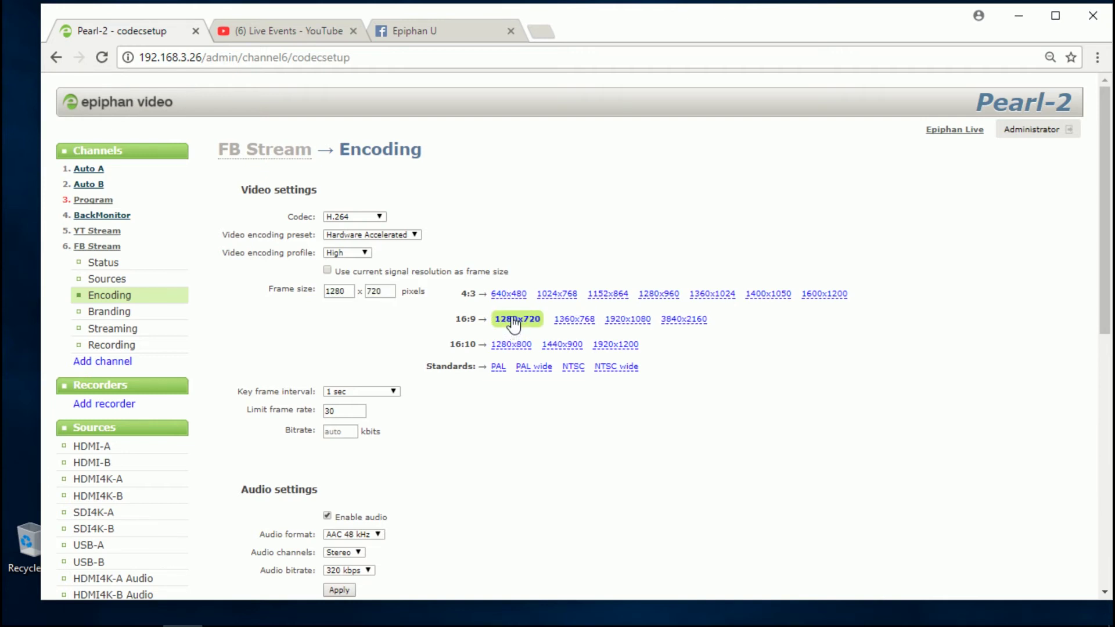
{"action": "left_click", "coordinate": [395, 392]}
{"action": "left_click", "coordinate": [354, 491]}
{"action": "left_click", "coordinate": [344, 432]}
{"action": "type", "text": "4000"}
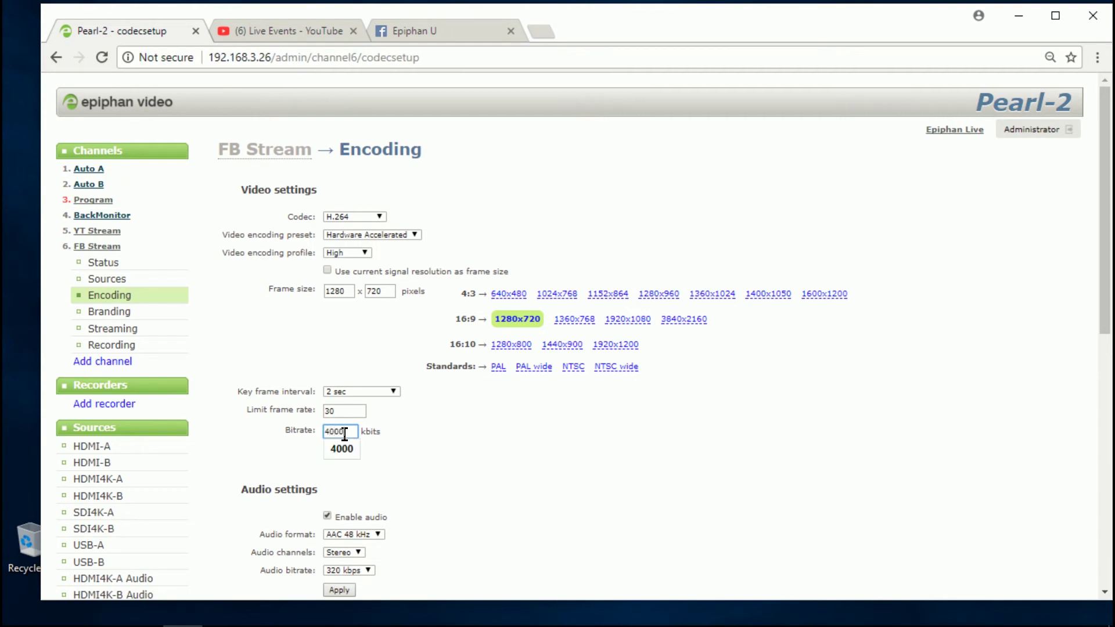
{"action": "key", "text": "Return"}
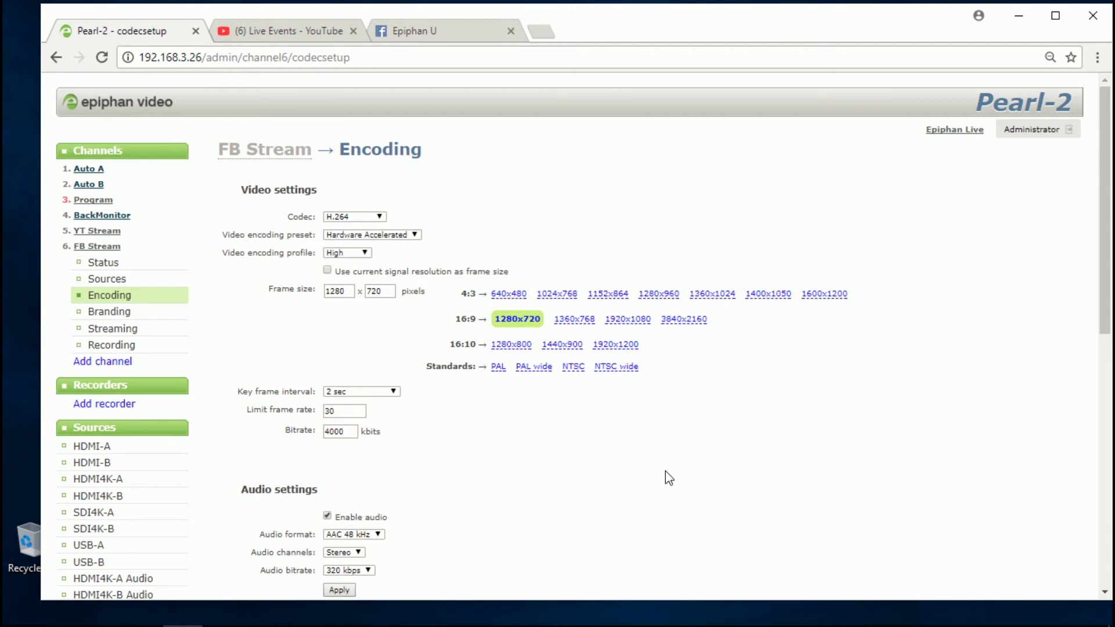
Step: Set FB Stream audio to AAC 44 kHz at 128 kbps and apply
{"action": "left_click_drag", "start_coordinate": [1110, 301], "coordinate": [1105, 405]}
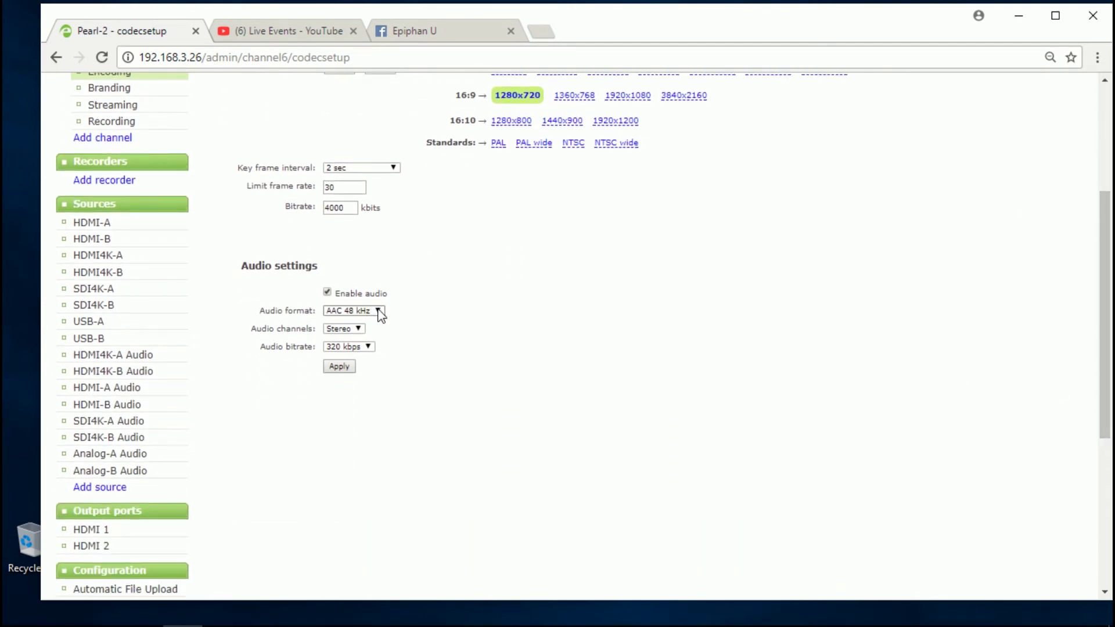
{"action": "left_click", "coordinate": [378, 311]}
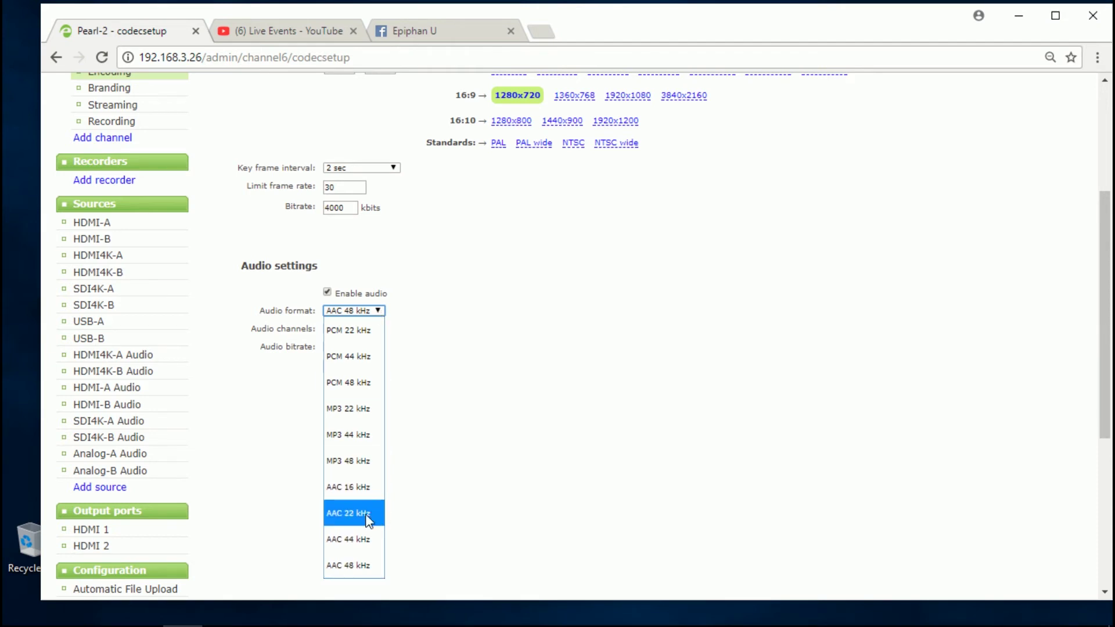
{"action": "left_click", "coordinate": [359, 538]}
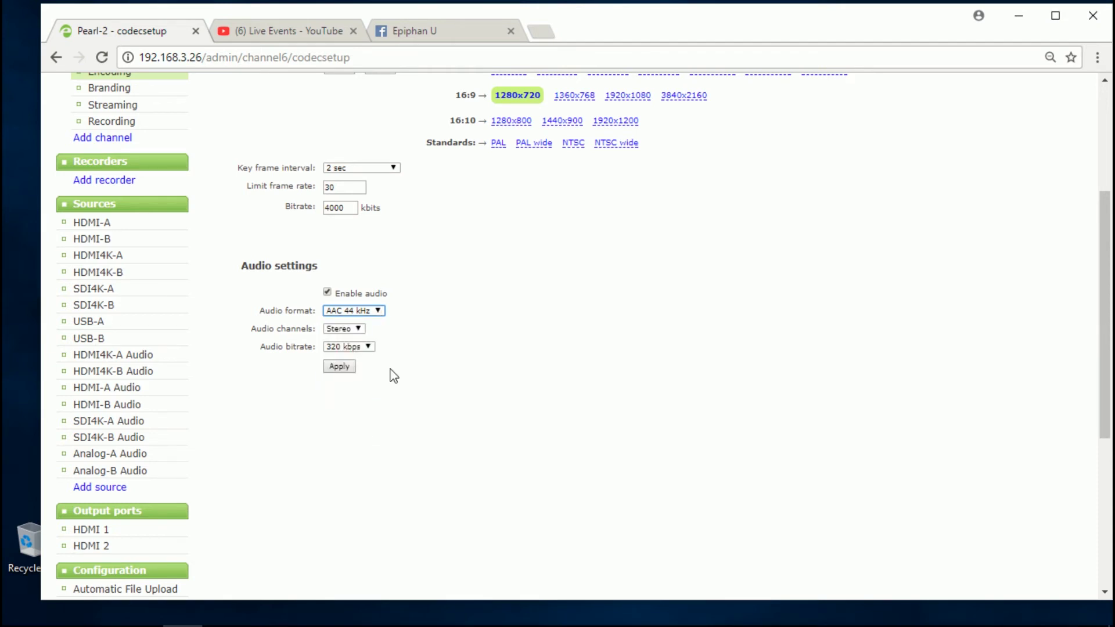
{"action": "left_click", "coordinate": [363, 348]}
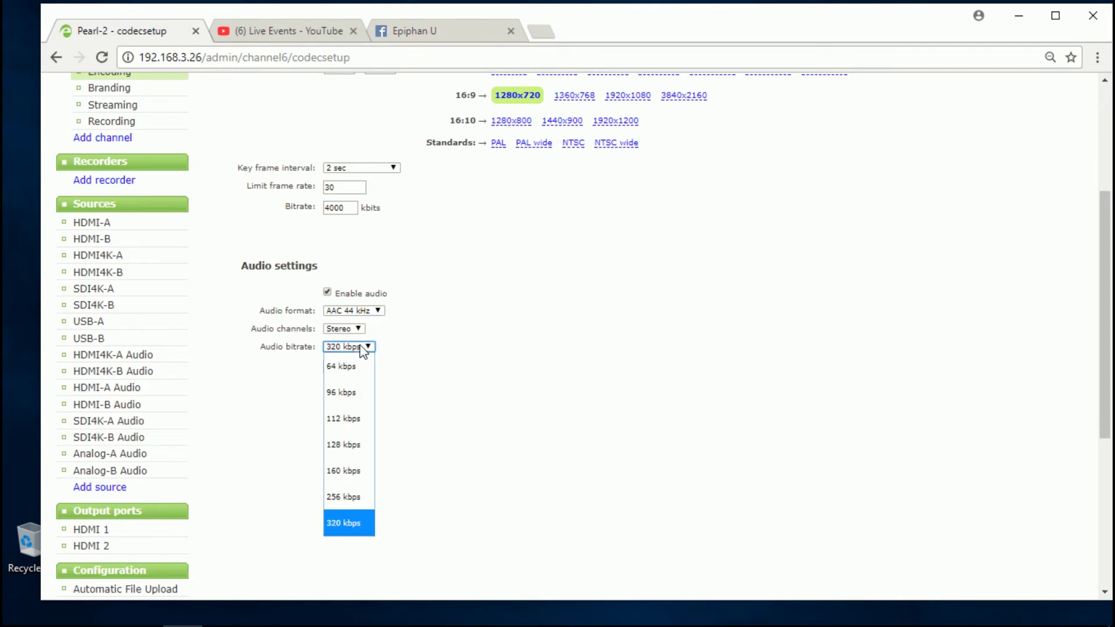
{"action": "left_click", "coordinate": [354, 444]}
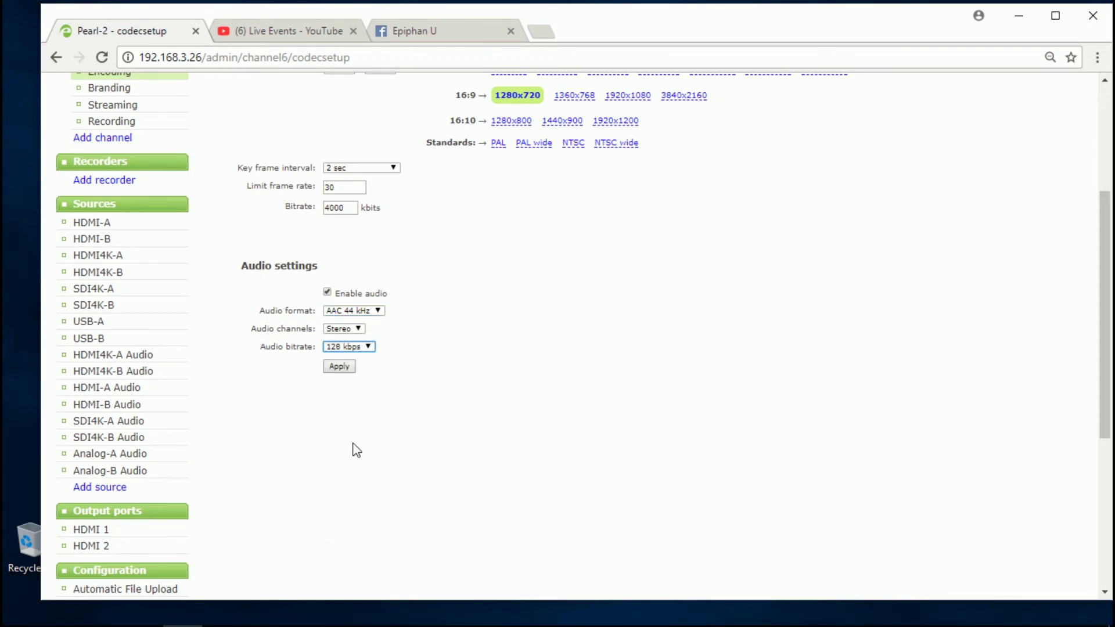
{"action": "left_click", "coordinate": [340, 367]}
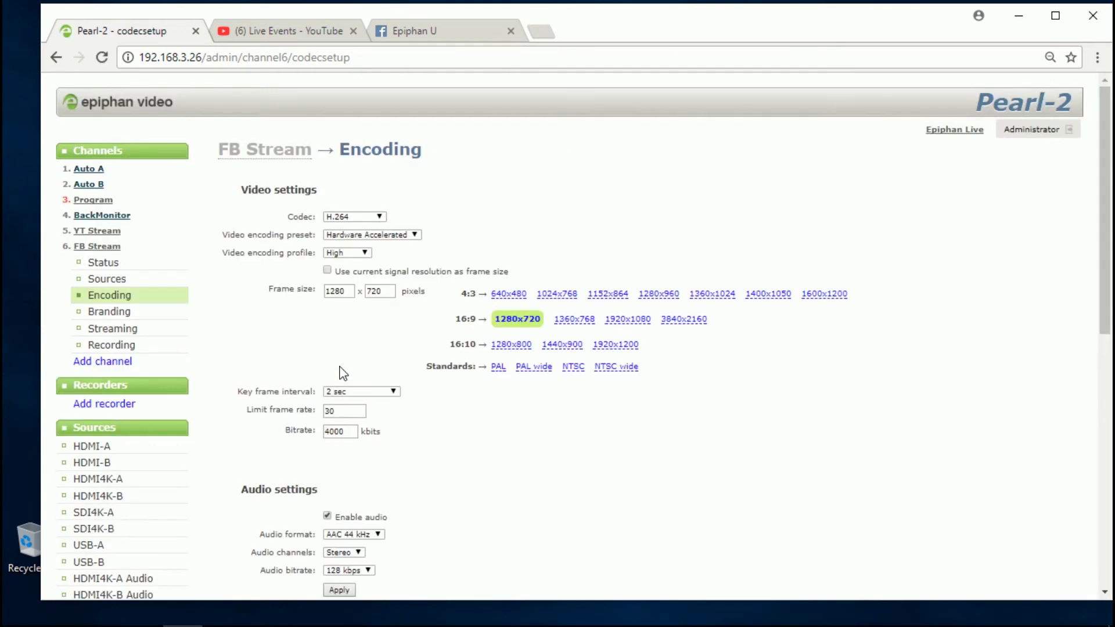
{"action": "left_click", "coordinate": [124, 336]}
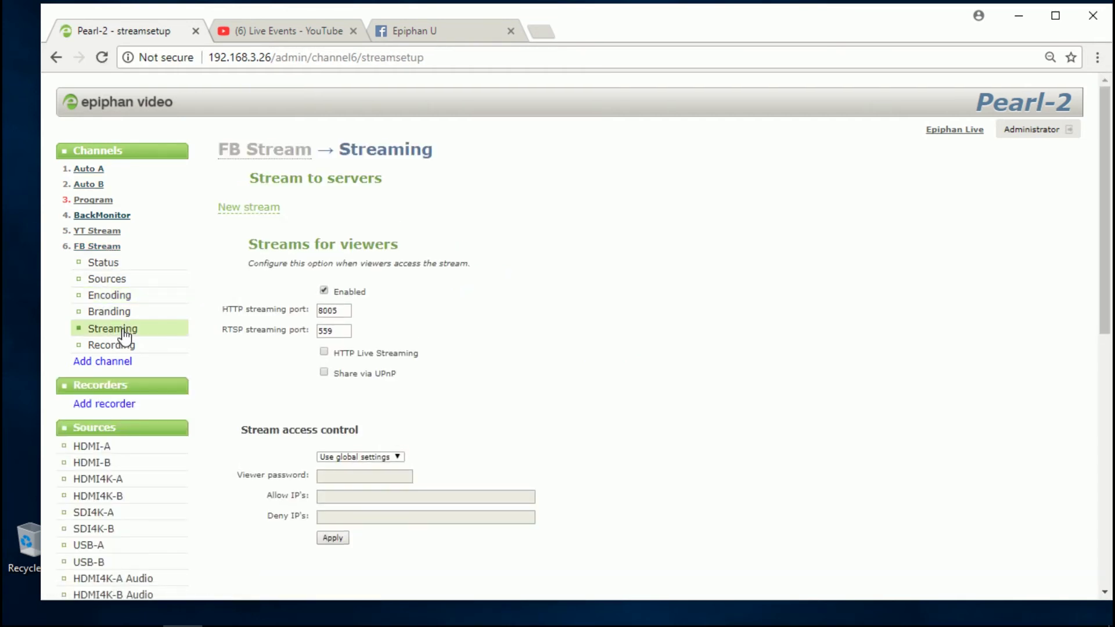
Step: Add an empty RTMP push Stream 1 to the FB Stream channel
{"action": "left_click", "coordinate": [265, 217]}
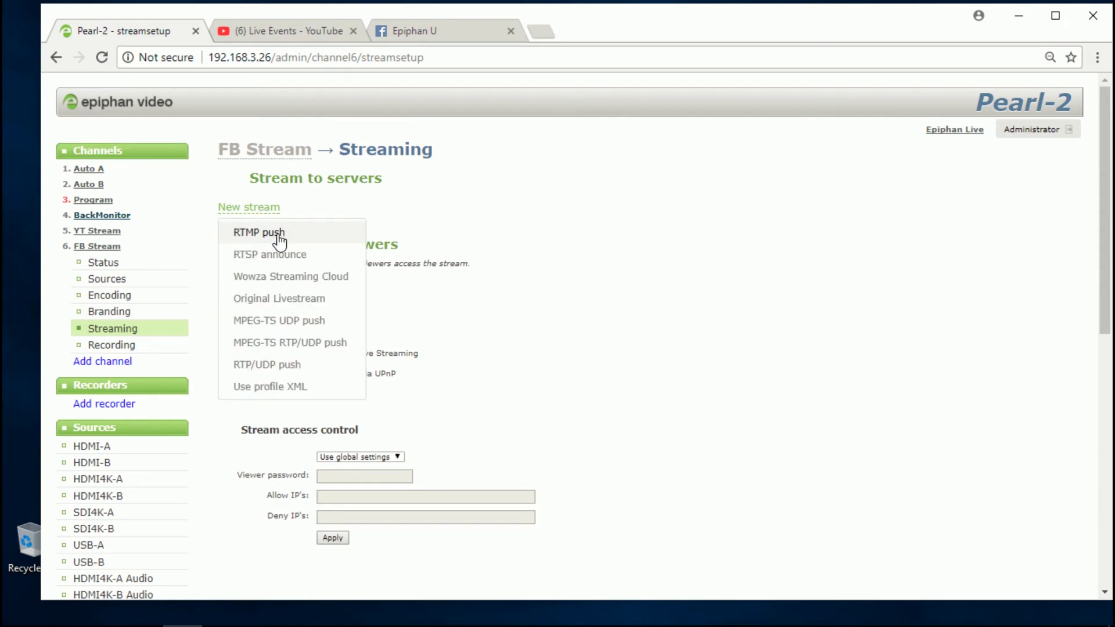
{"action": "left_click", "coordinate": [279, 233]}
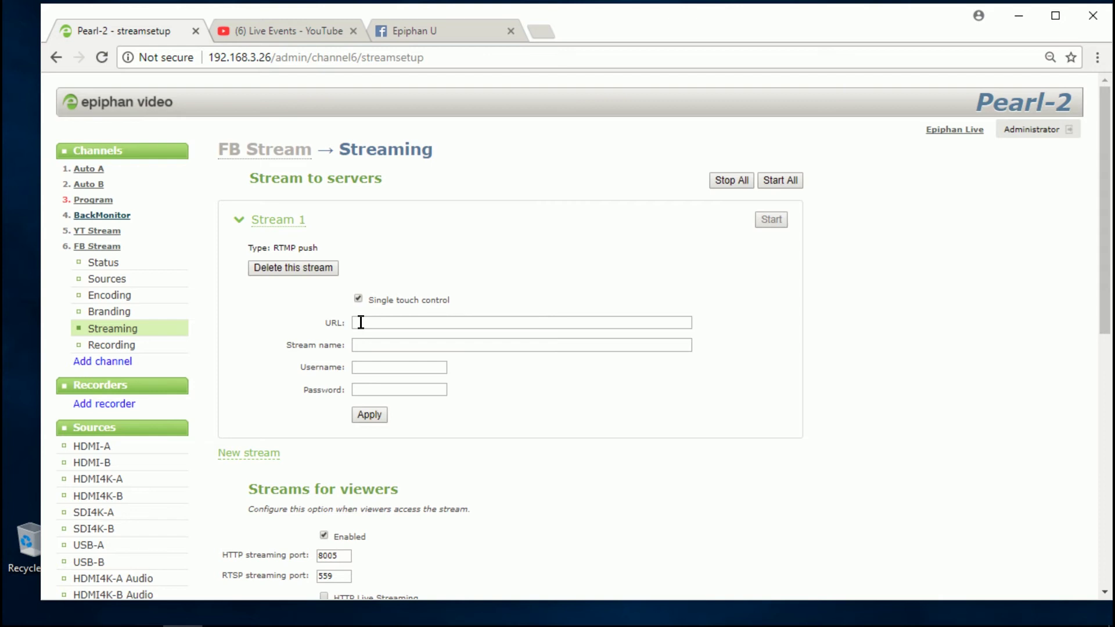
{"action": "left_click", "coordinate": [457, 36]}
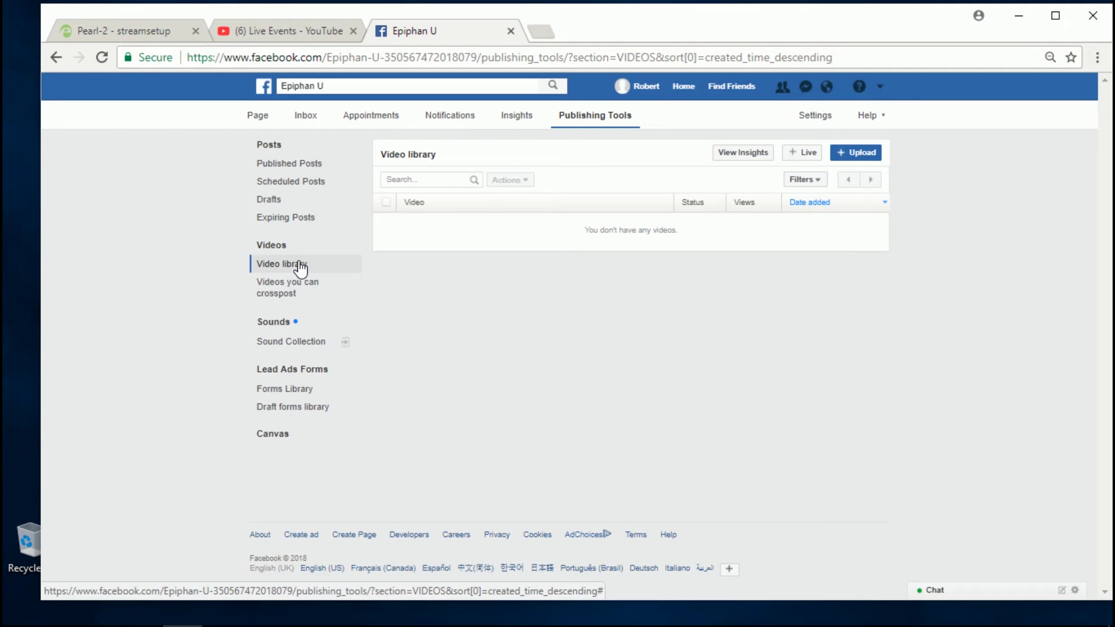
Step: Start a new Epiphan U live video to reveal the RTMP server URL and stream key
{"action": "left_click", "coordinate": [809, 155]}
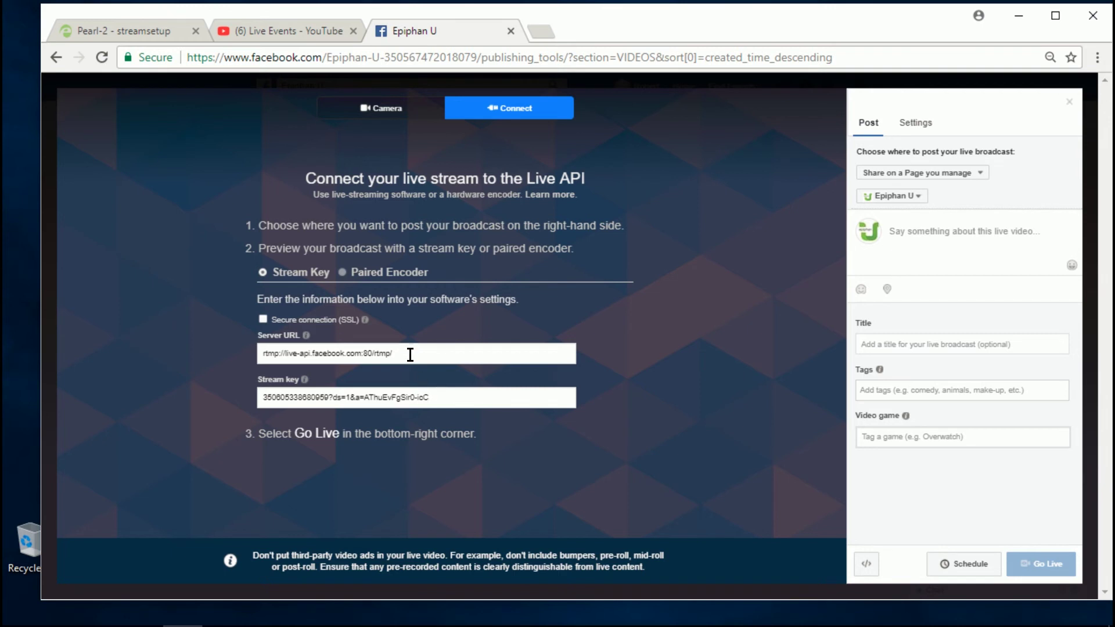
Step: Describe the live video as 'Epiphan U mu test stream' and title it 'Epiphan U stream'
{"action": "left_click", "coordinate": [897, 236]}
{"action": "type", "text": "Ep"}
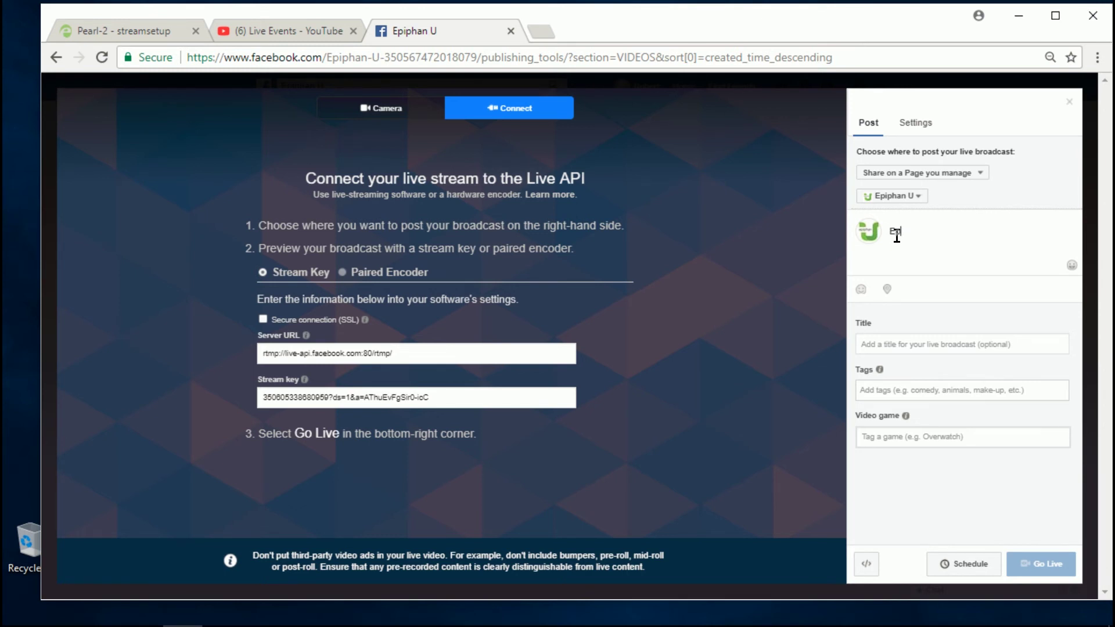
{"action": "type", "text": "iphan "}
{"action": "type", "text": "U m"}
{"action": "type", "text": "u test st"}
{"action": "type", "text": "ream"}
{"action": "left_click", "coordinate": [875, 344]}
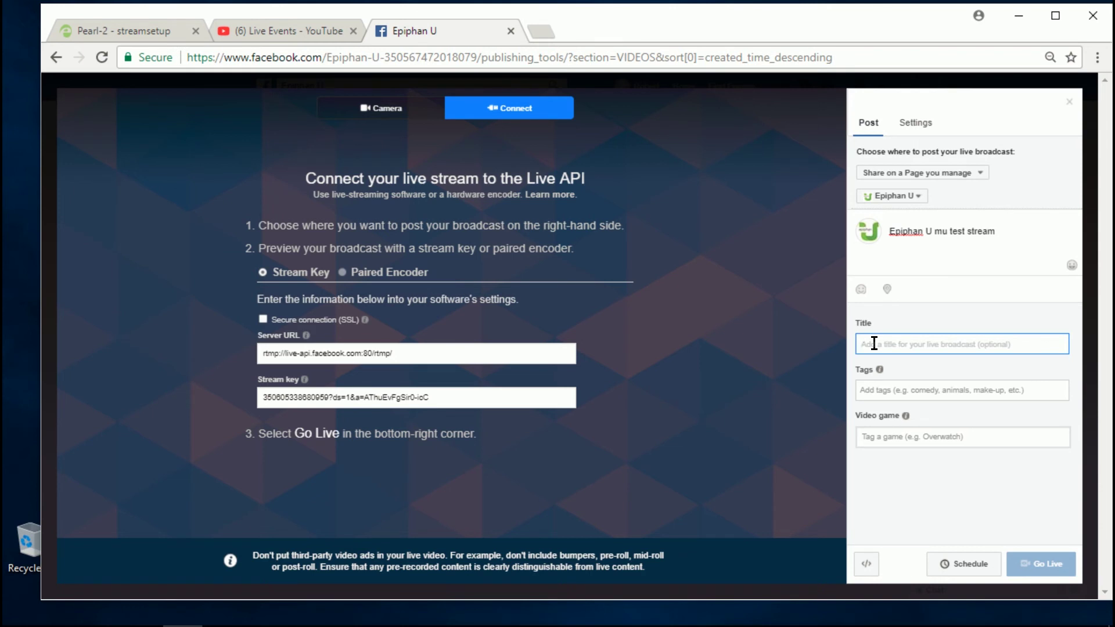
{"action": "type", "text": "Epiphan "}
{"action": "type", "text": "U s"}
{"action": "type", "text": "tream"}
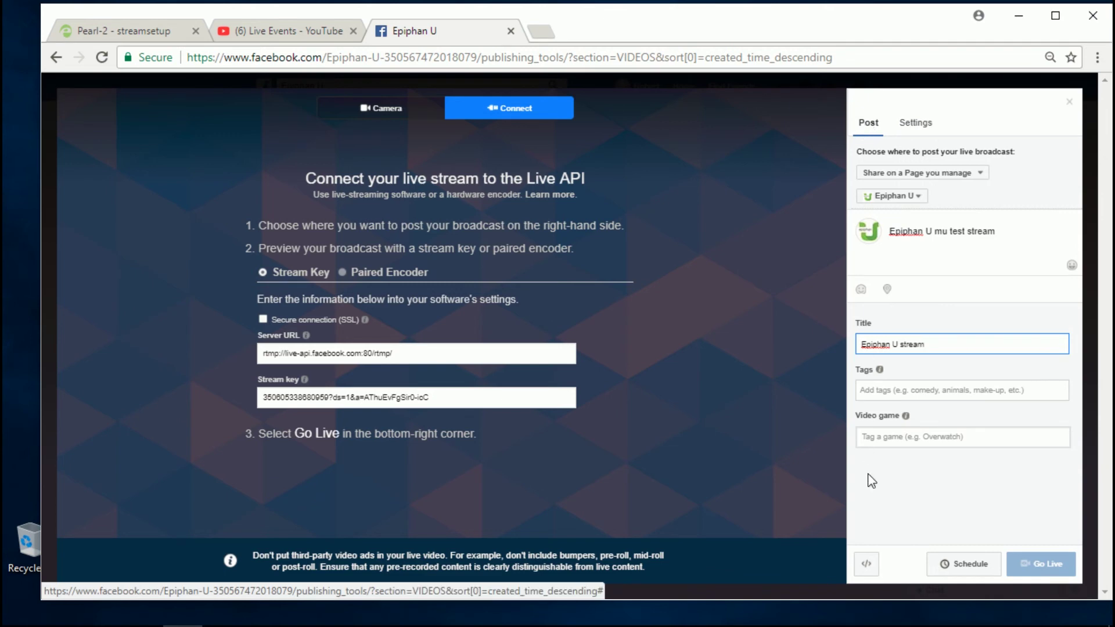
Step: Schedule the Epiphan U live broadcast to start on 26 January at 16:00
{"action": "left_click", "coordinate": [973, 566]}
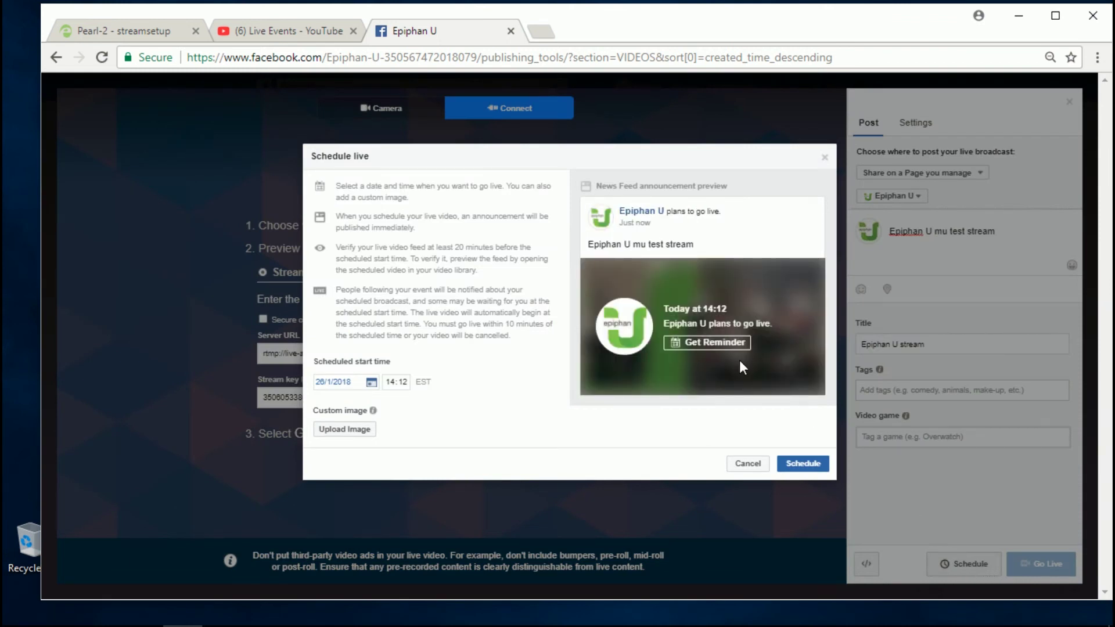
{"action": "left_click", "coordinate": [393, 383]}
{"action": "type", "text": "16"}
{"action": "left_click", "coordinate": [405, 386]}
{"action": "type", "text": "00"}
{"action": "left_click", "coordinate": [809, 468]}
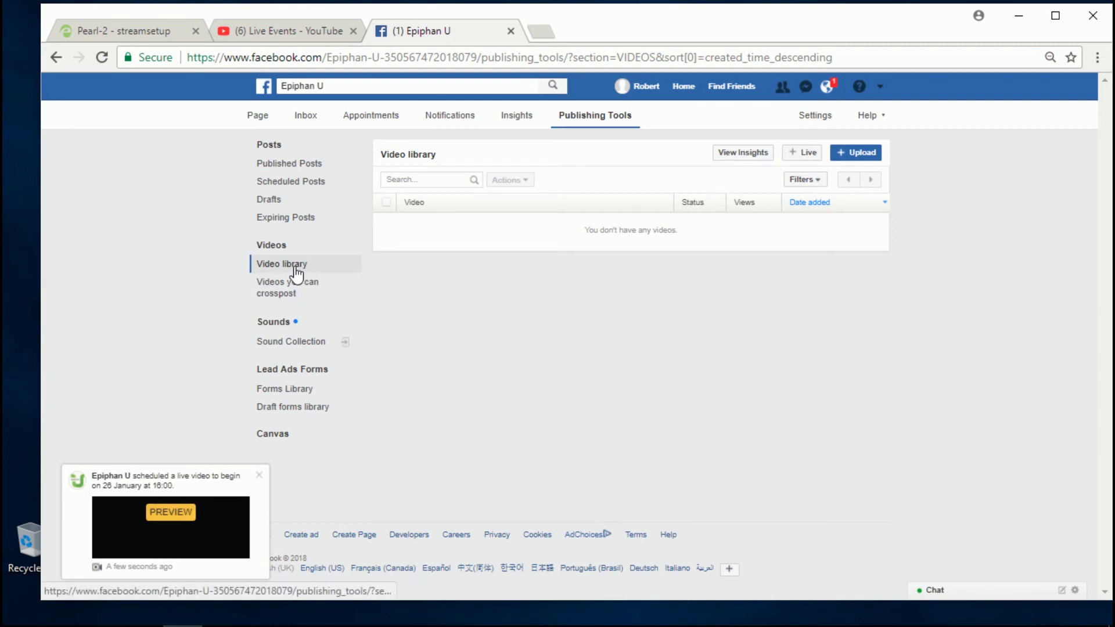
Step: Reload the video library and open the scheduled Epiphan U stream for editing
{"action": "left_click", "coordinate": [104, 57]}
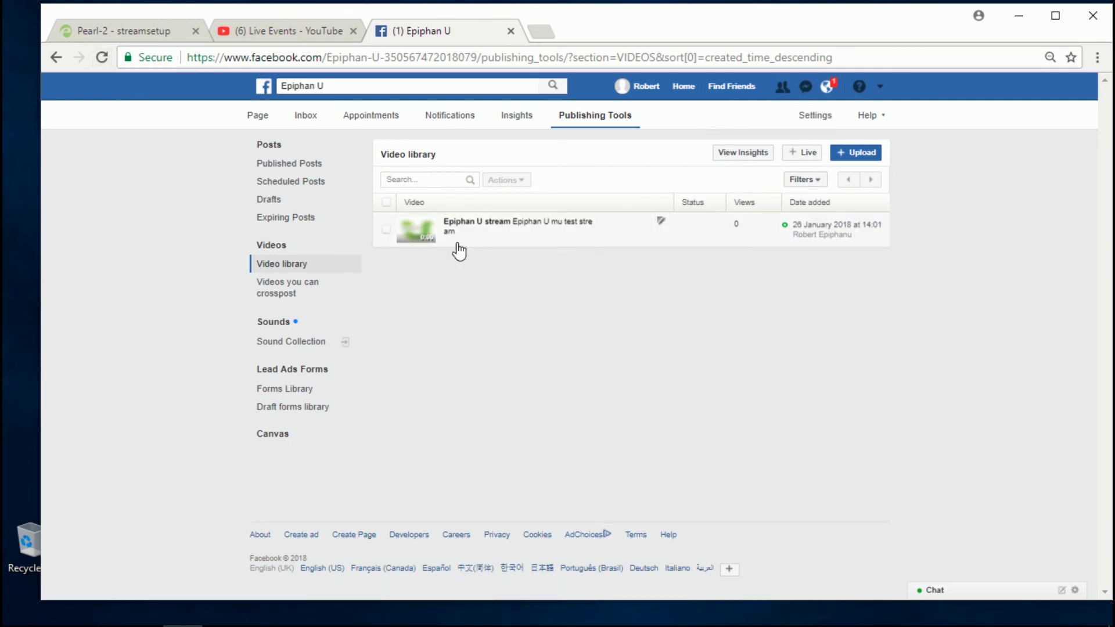
{"action": "left_click", "coordinate": [423, 234]}
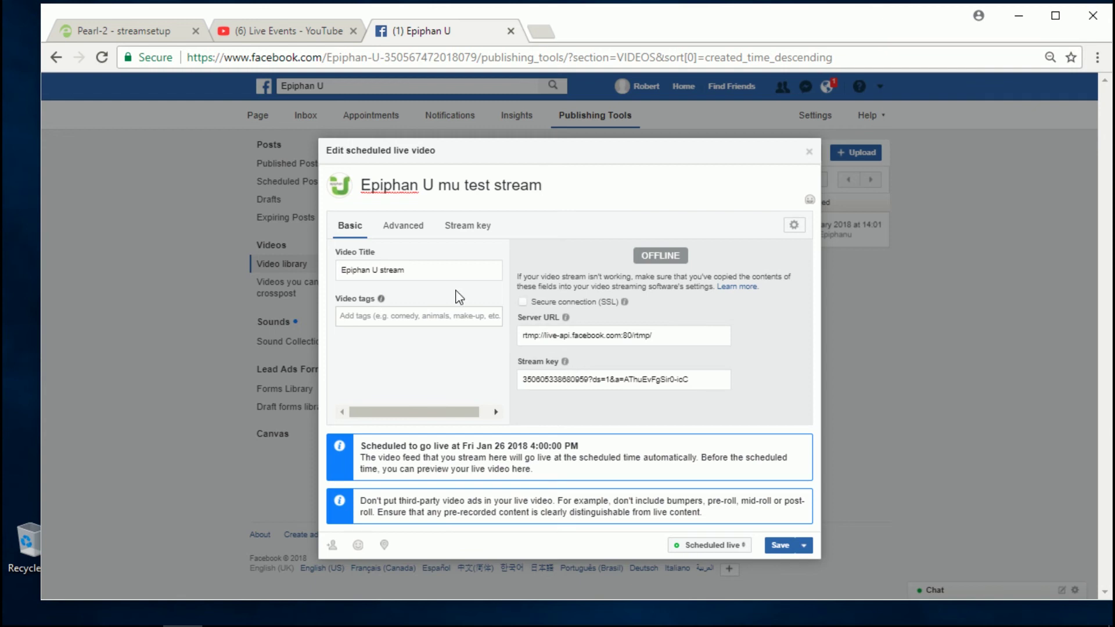
Step: Check the Advanced and Stream key tabs, then copy the server URL from Basic
{"action": "left_click", "coordinate": [407, 231]}
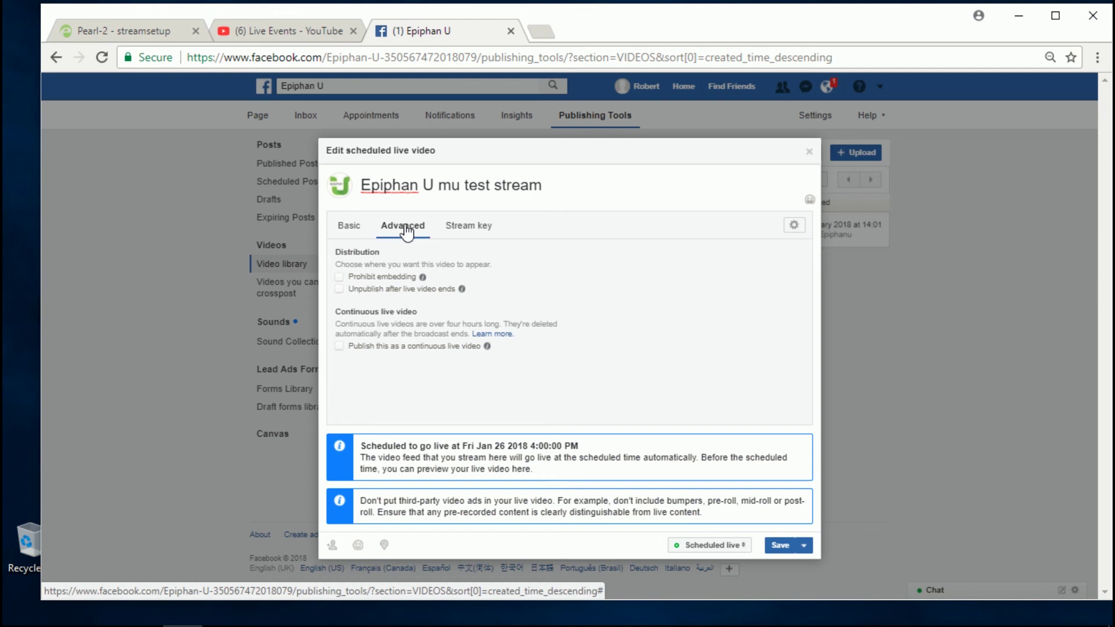
{"action": "left_click", "coordinate": [468, 233]}
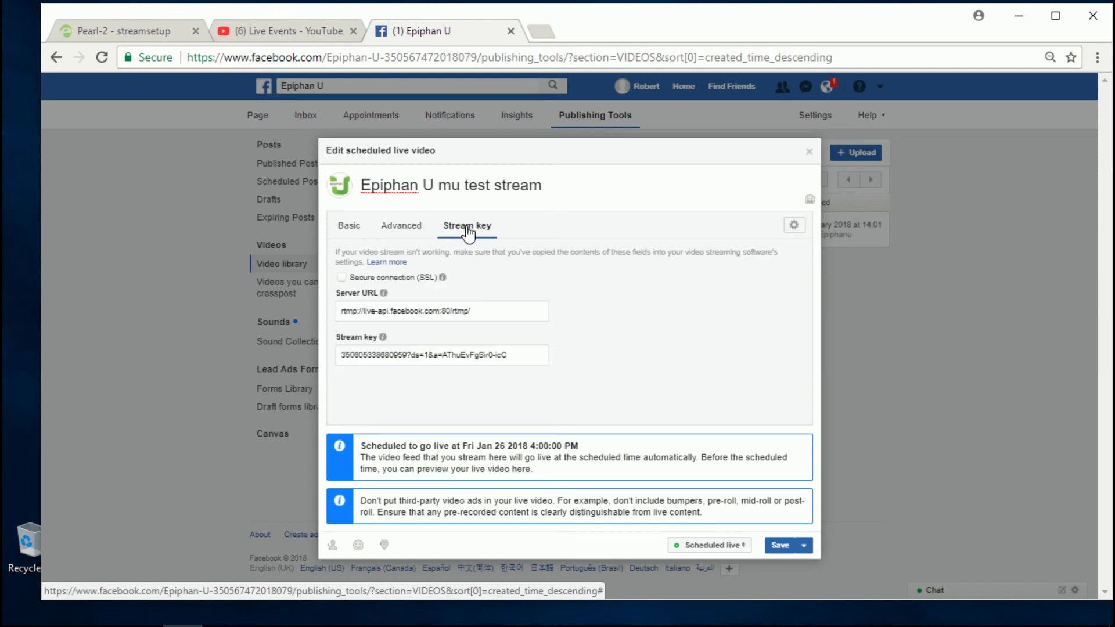
{"action": "left_click", "coordinate": [350, 232]}
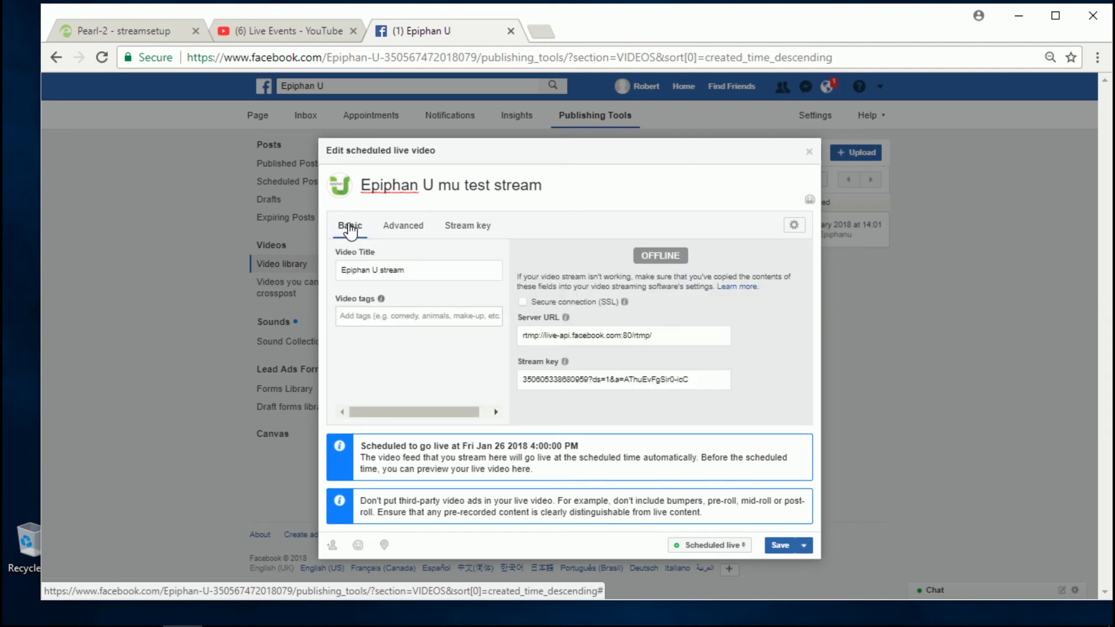
{"action": "left_click", "coordinate": [568, 335]}
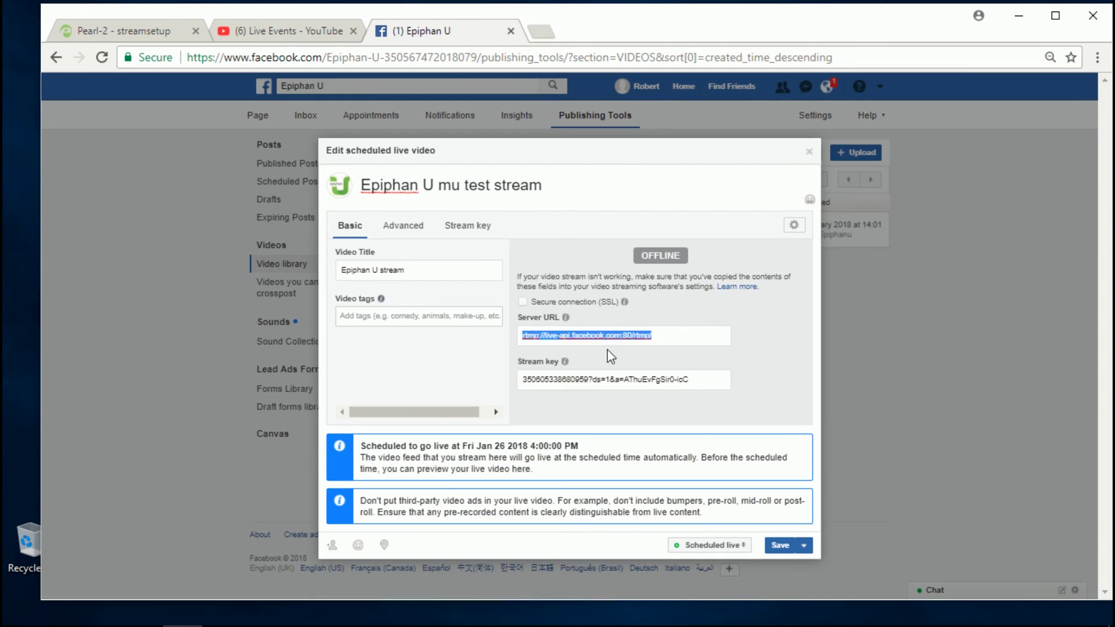
{"action": "left_click", "coordinate": [137, 29]}
{"action": "left_click", "coordinate": [361, 324]}
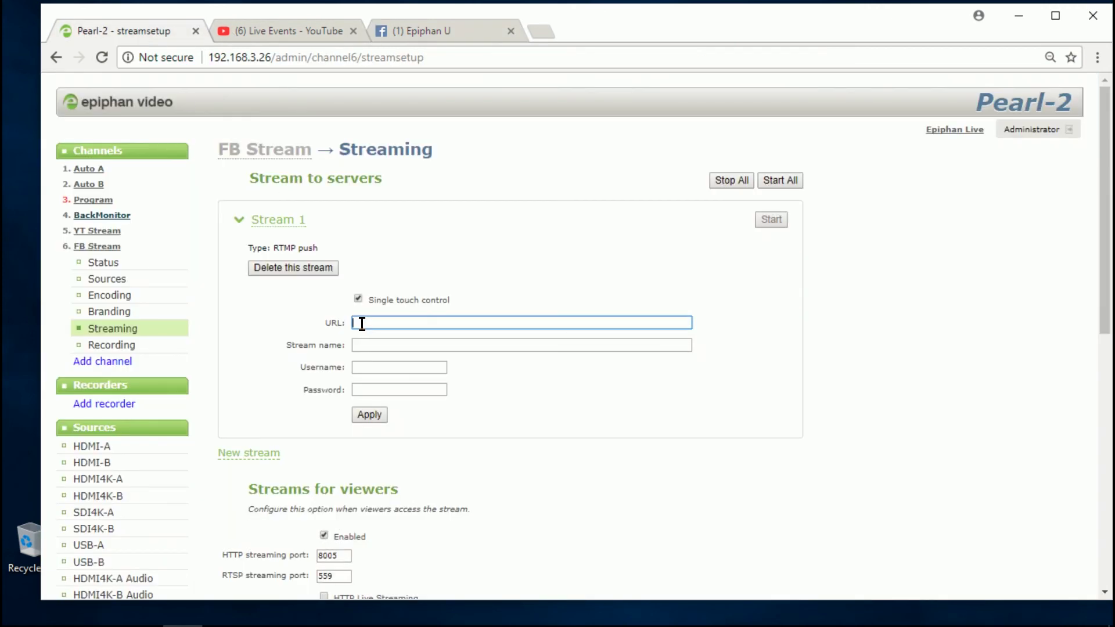
{"action": "type", "text": "rtmp://live-api.facebook.com:80/rtmp/"}
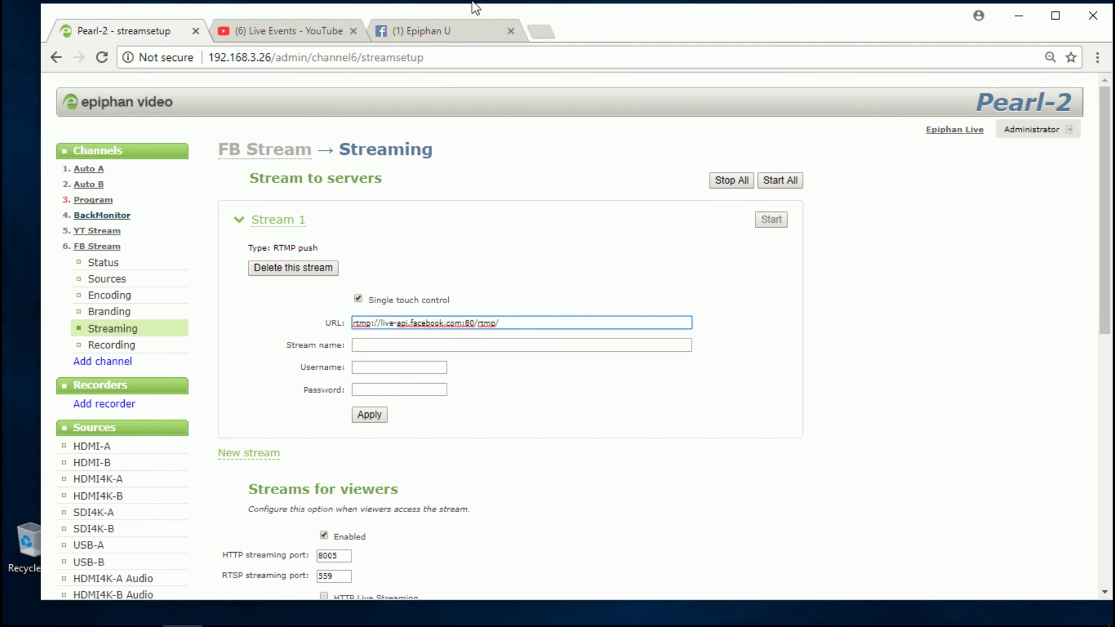
{"action": "left_click", "coordinate": [446, 28]}
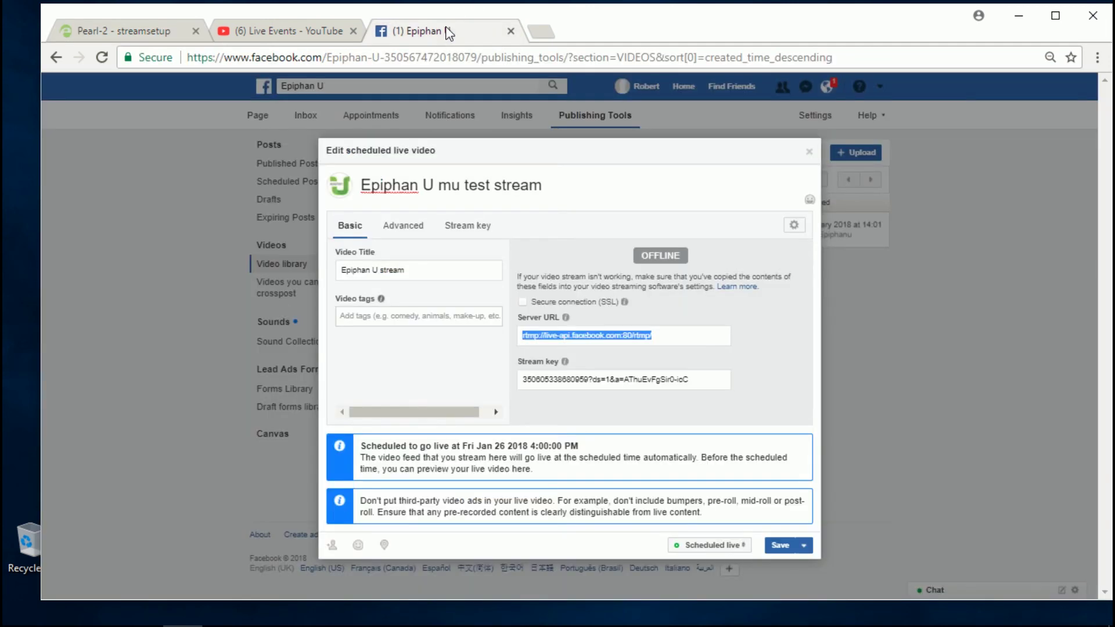
{"action": "left_click", "coordinate": [693, 379]}
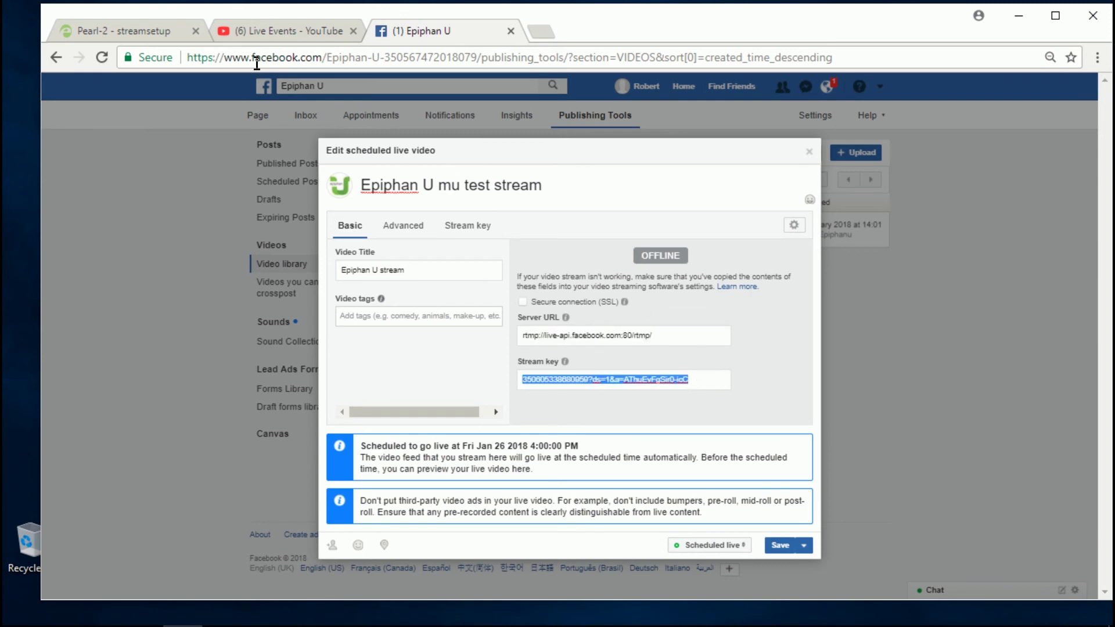
{"action": "left_click", "coordinate": [144, 29]}
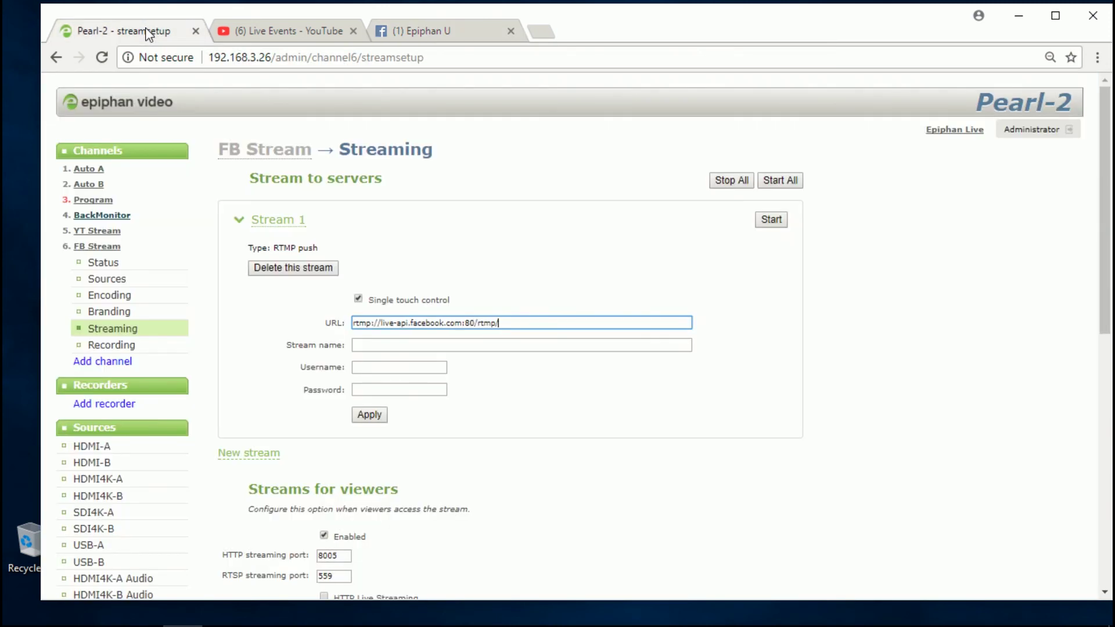
{"action": "left_click", "coordinate": [364, 343]}
{"action": "key", "text": "ctrl+v"}
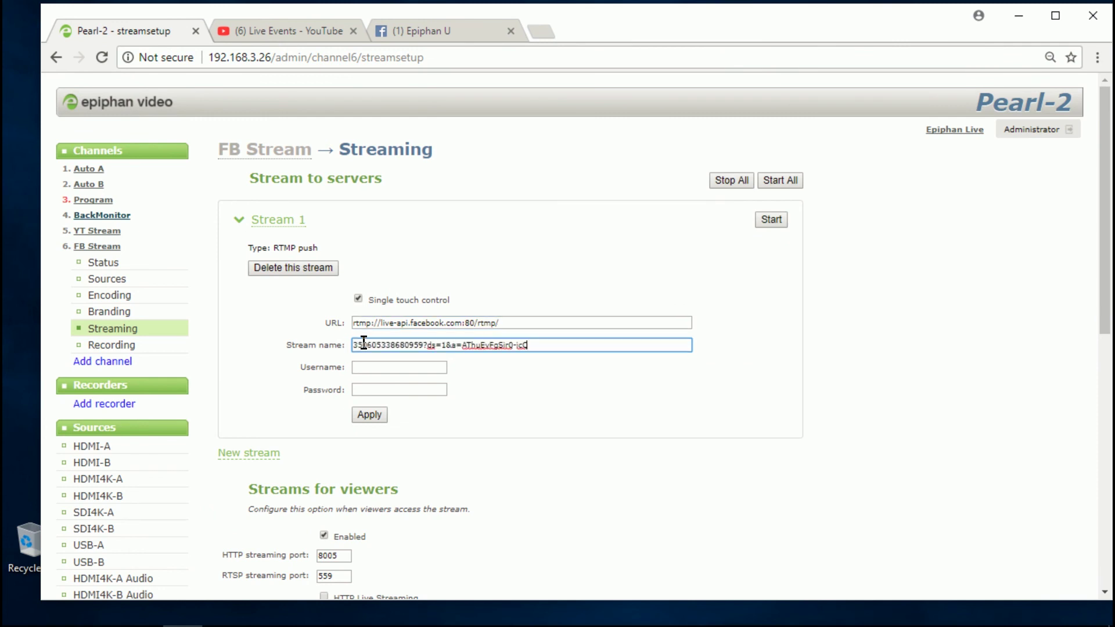
{"action": "left_click", "coordinate": [371, 415]}
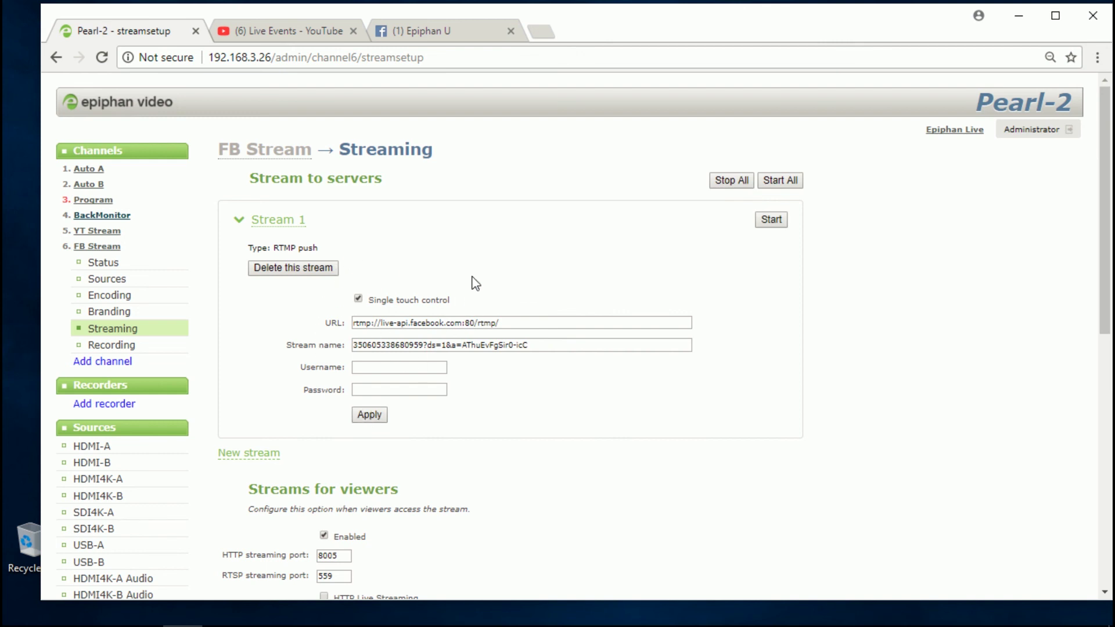
Step: Start Stream 1's push, save the scheduled Facebook video, and reopen it to view the preview
{"action": "left_click", "coordinate": [772, 220]}
{"action": "left_click", "coordinate": [441, 34]}
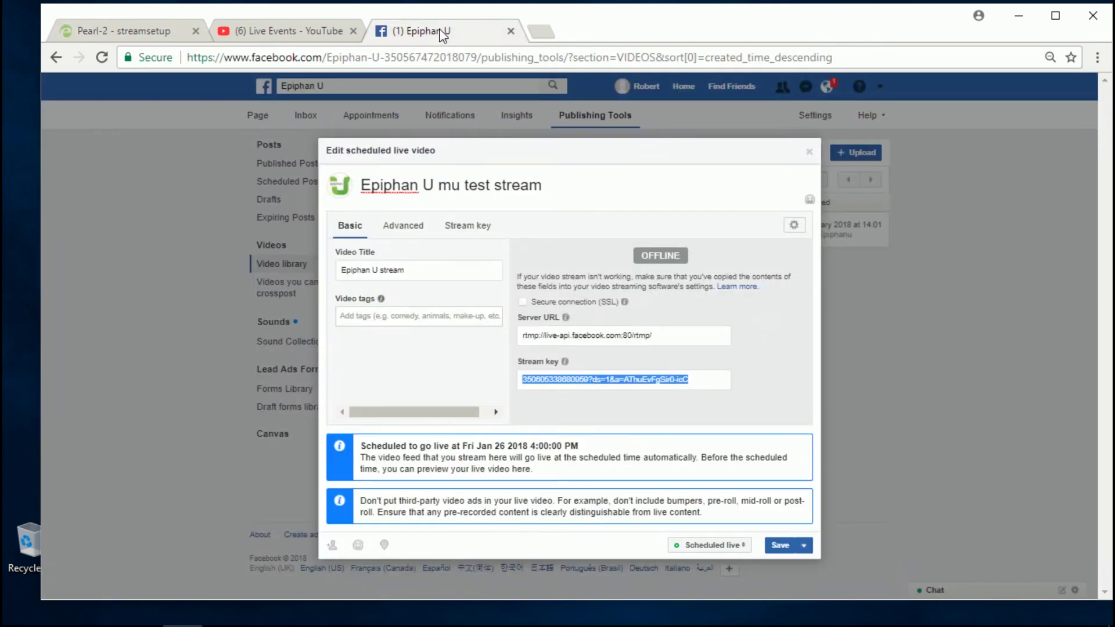
{"action": "left_click", "coordinate": [778, 544]}
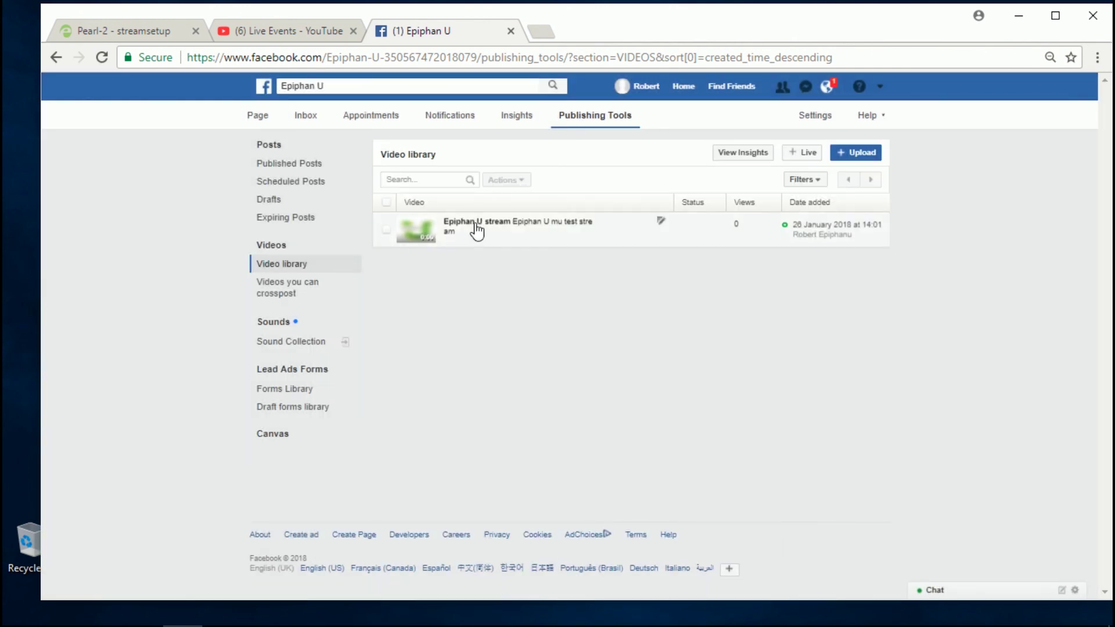
{"action": "mouse_move", "coordinate": [518, 228]}
{"action": "left_click", "coordinate": [414, 236]}
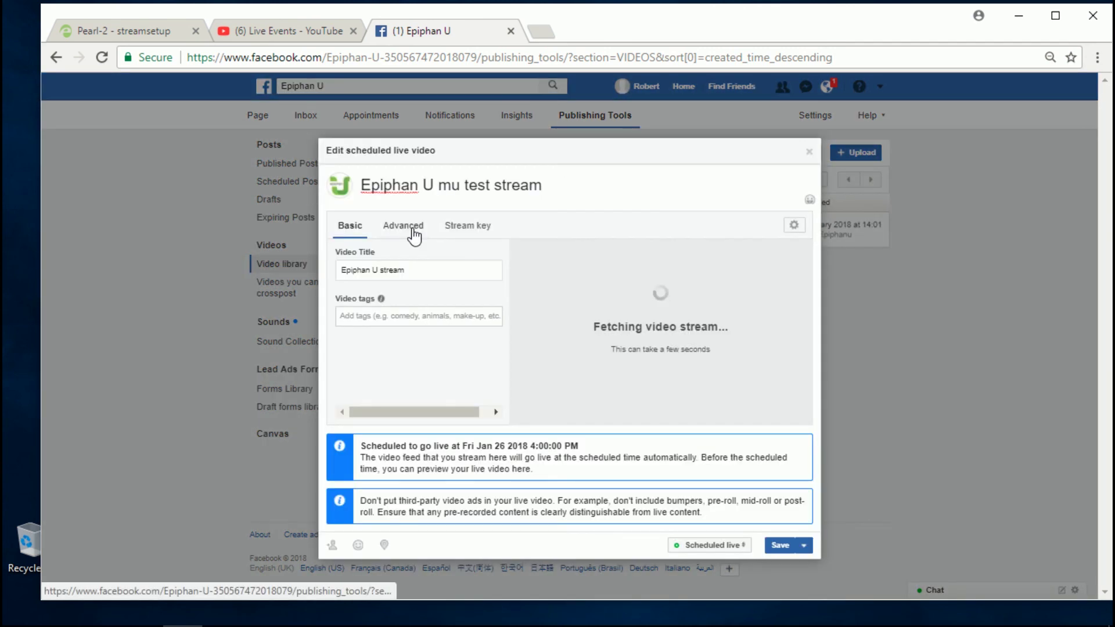